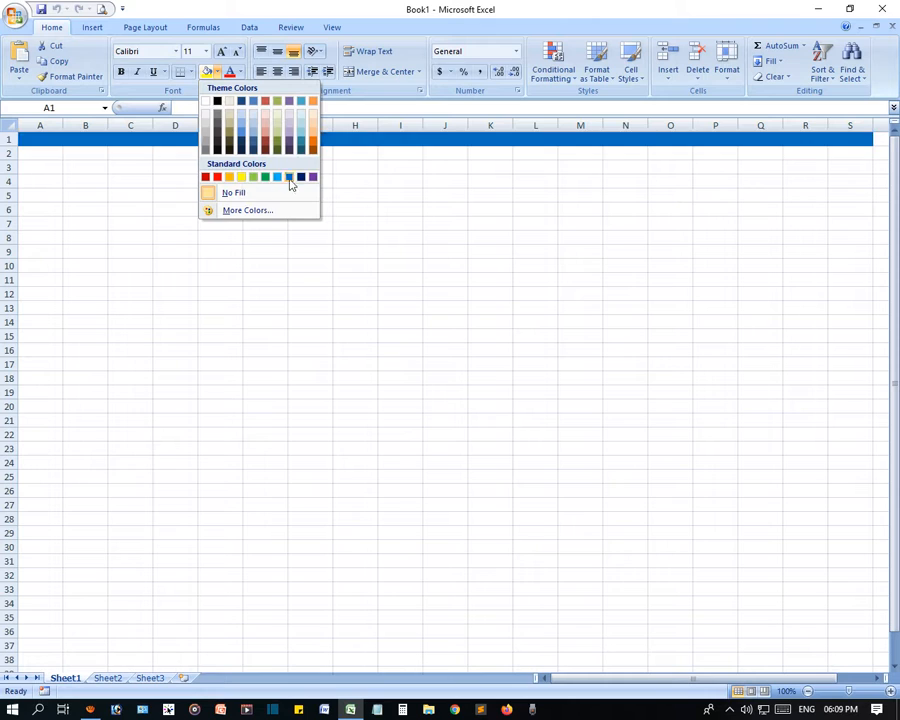
# - Fill row 1 and cells A2:A37 with red
pyautogui.click(217, 177)
pyautogui.click(444, 280)
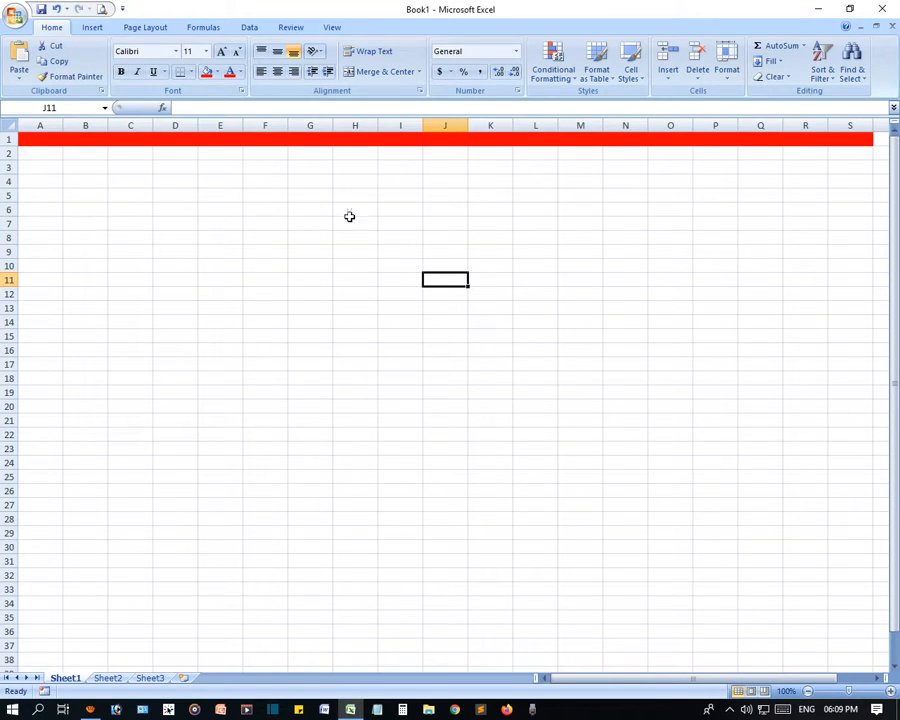
pyautogui.moveTo(40, 154); pyautogui.dragTo(43, 649)
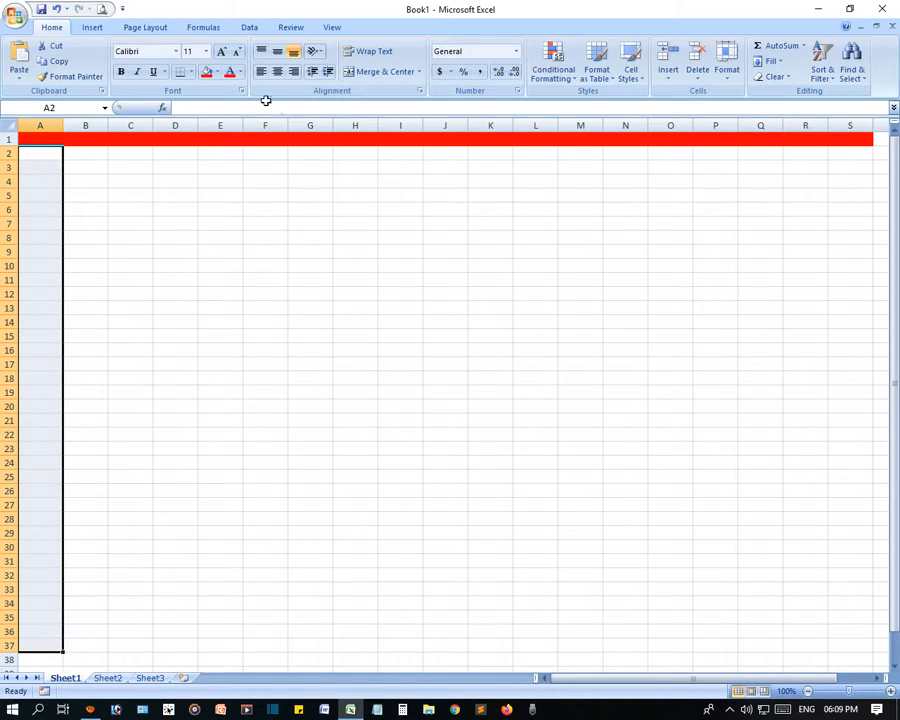
pyautogui.click(206, 73)
pyautogui.click(261, 508)
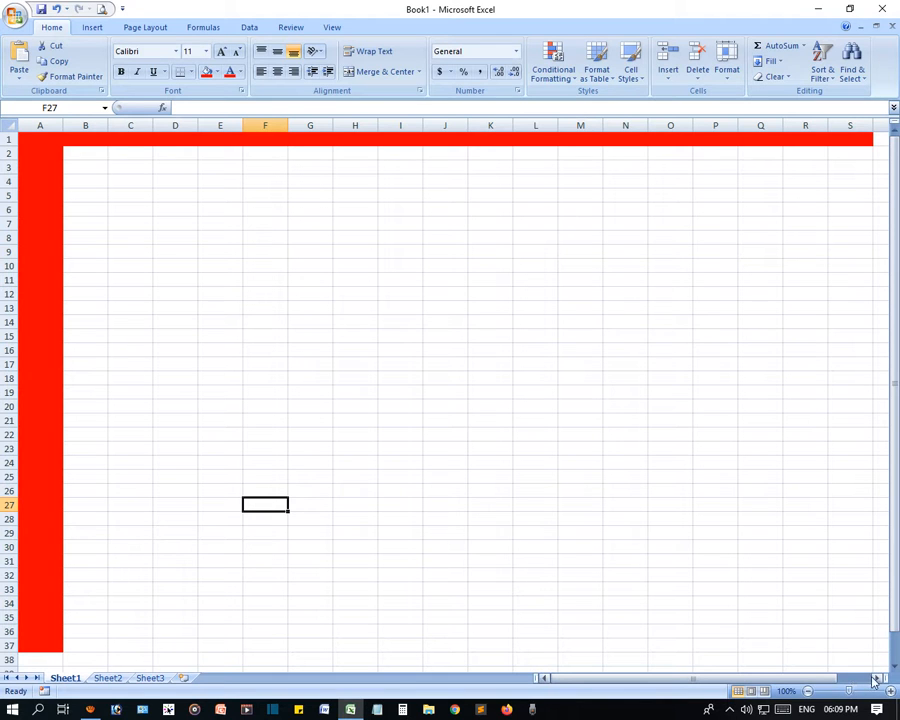
# - Scroll the sheet and reselect the red header row A1:S1 to check the fill
pyautogui.scroll(-20, 705, 384)
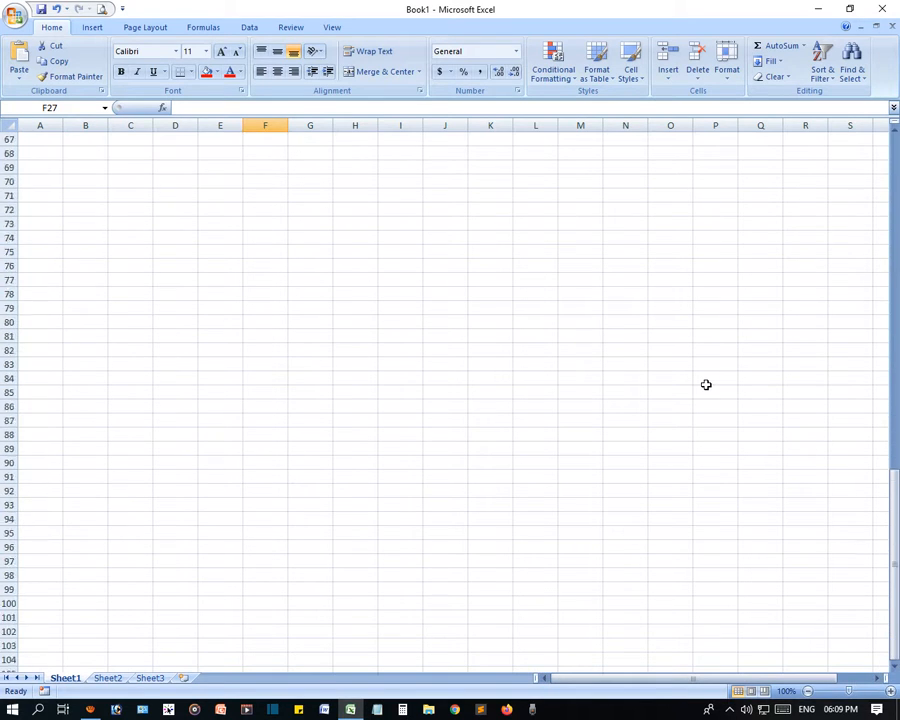
pyautogui.scroll(-20, 705, 384)
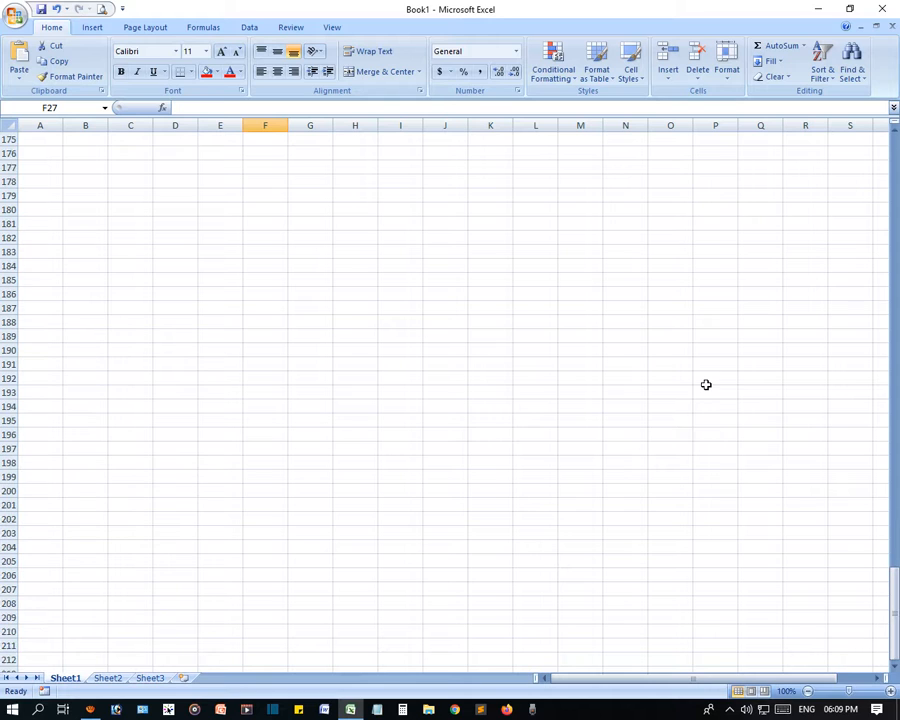
pyautogui.moveTo(894, 607); pyautogui.dragTo(894, 145)
pyautogui.moveTo(58, 140); pyautogui.dragTo(853, 141)
pyautogui.scroll(-5, 446, 376)
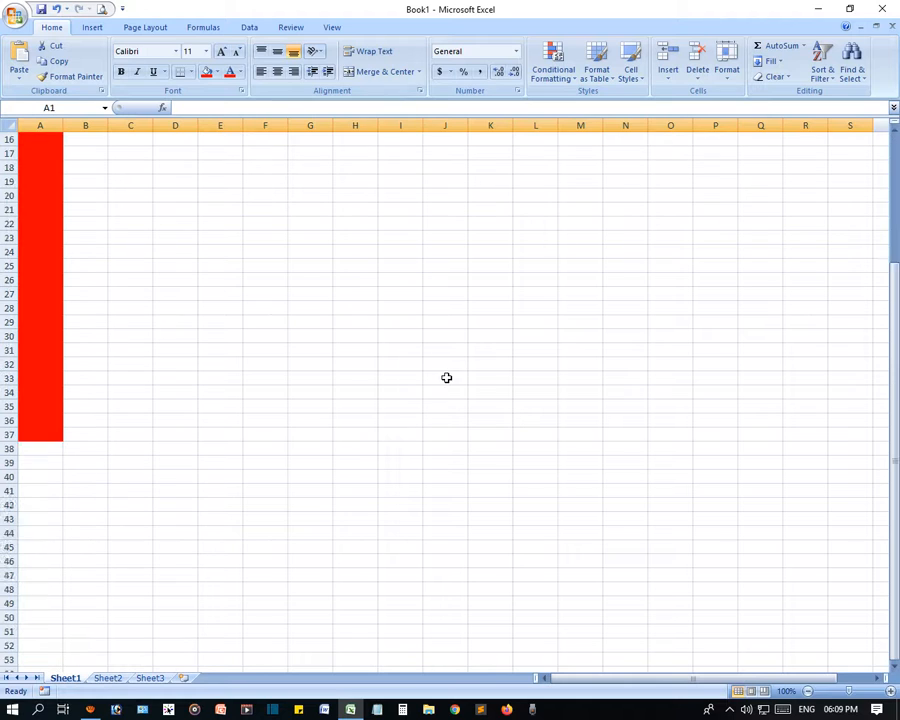
pyautogui.scroll(5, 458, 416)
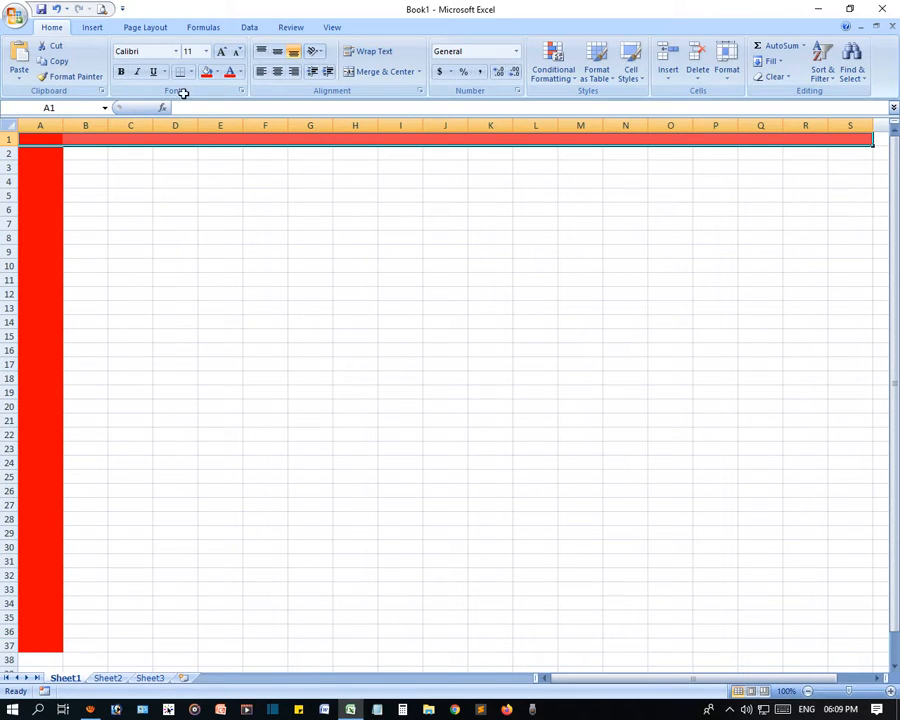
pyautogui.scroll(-7, 281, 386)
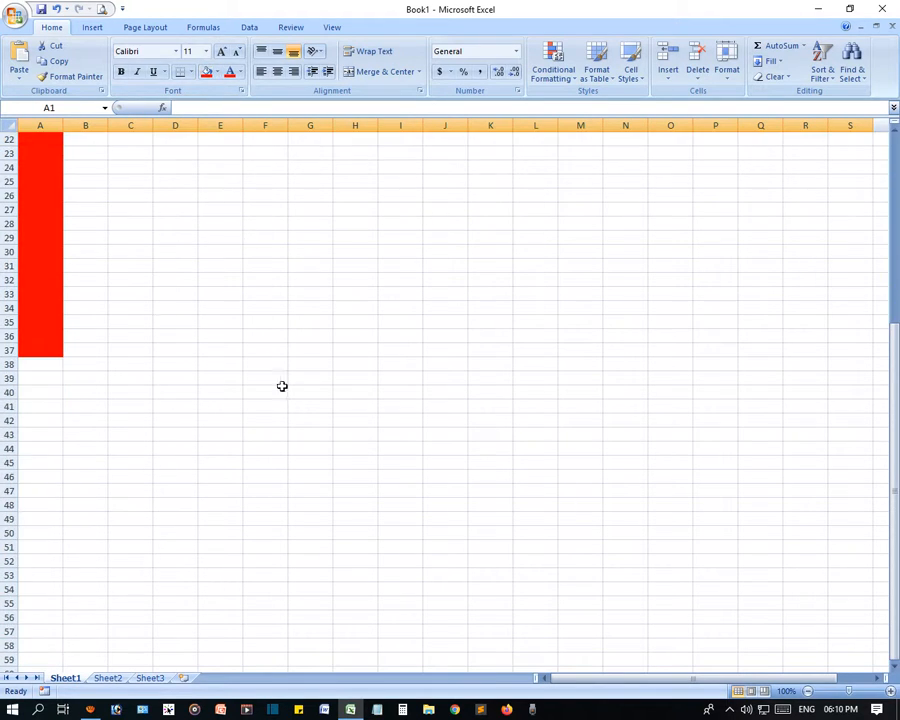
pyautogui.scroll(7, 292, 437)
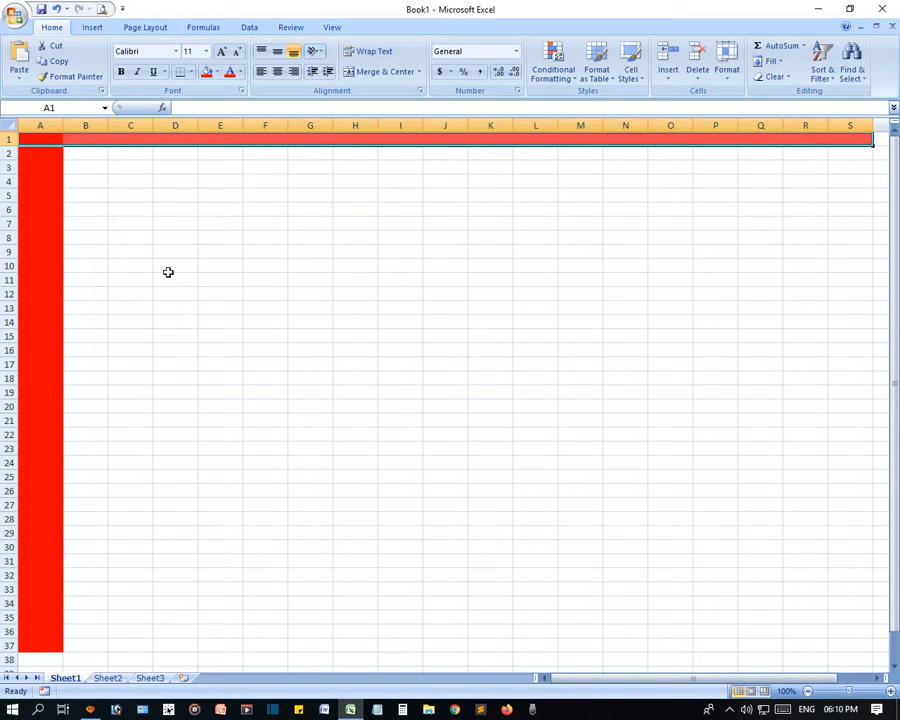
pyautogui.scroll(-8, 270, 310)
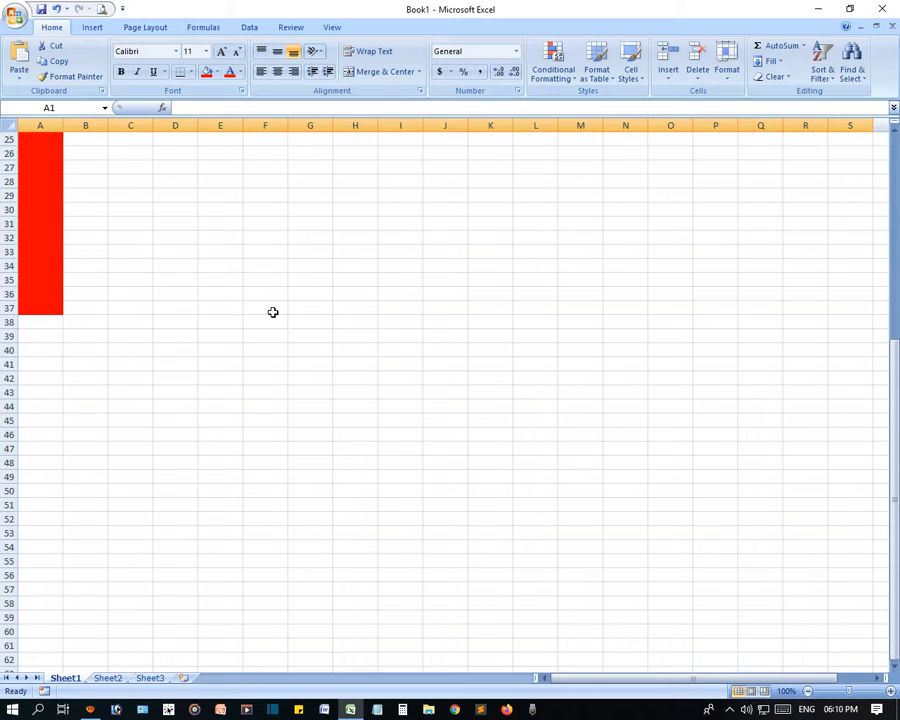
pyautogui.scroll(4, 280, 324)
pyautogui.scroll(-11, 280, 324)
pyautogui.scroll(-17, 281, 325)
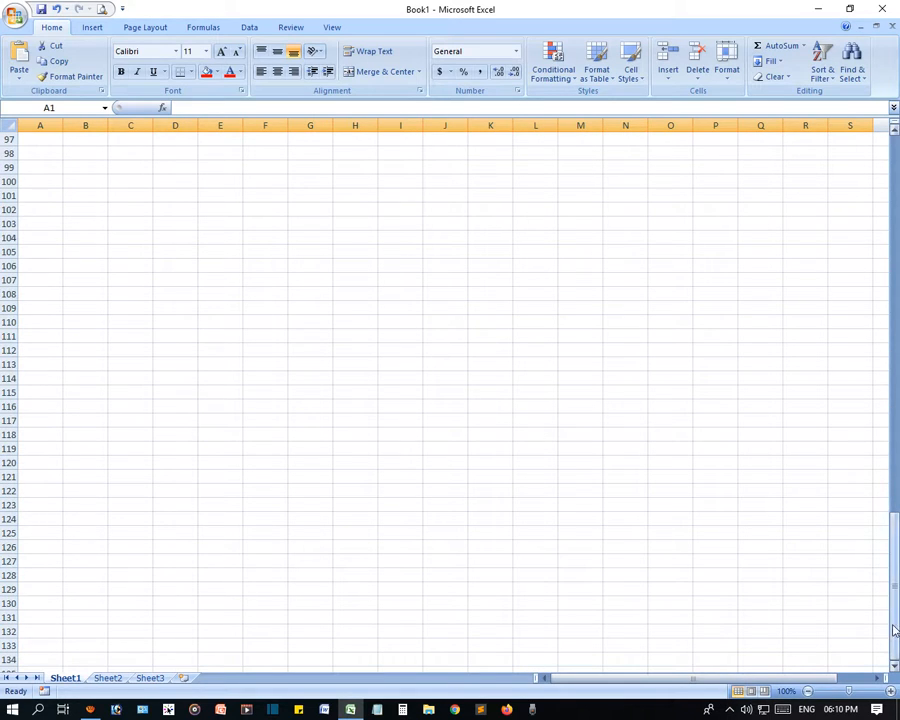
pyautogui.moveTo(896, 631); pyautogui.dragTo(893, 620)
pyautogui.click(715, 227)
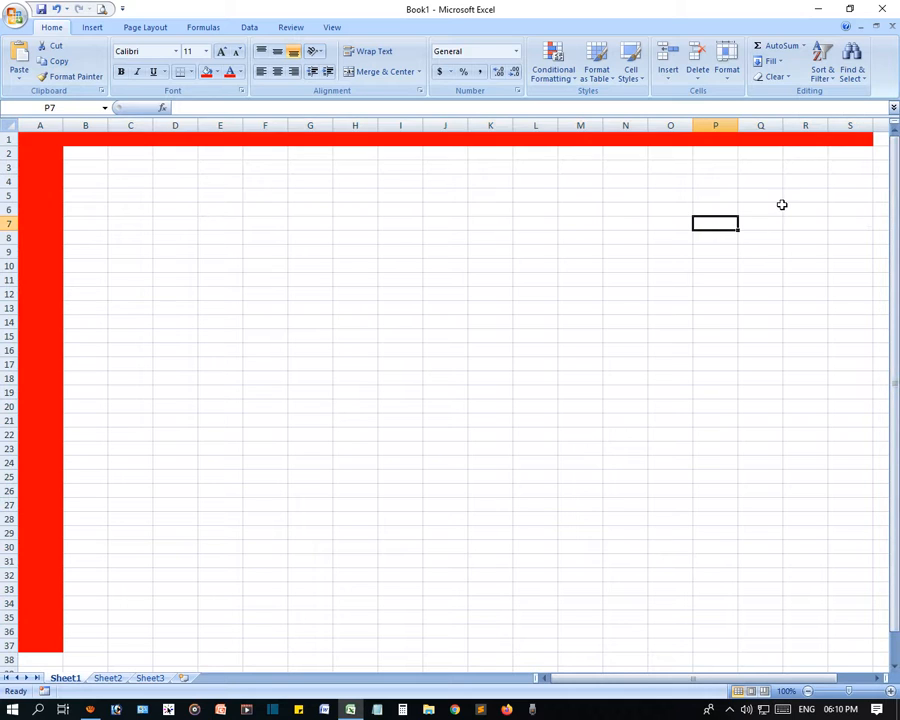
pyautogui.moveTo(845, 139); pyautogui.dragTo(45, 136)
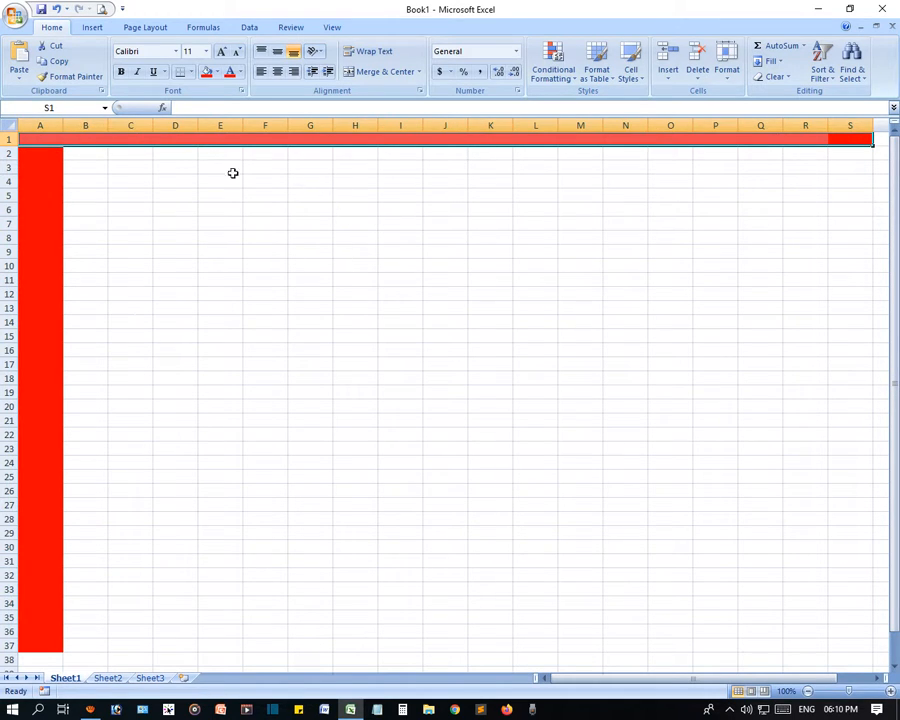
pyautogui.click(85, 237)
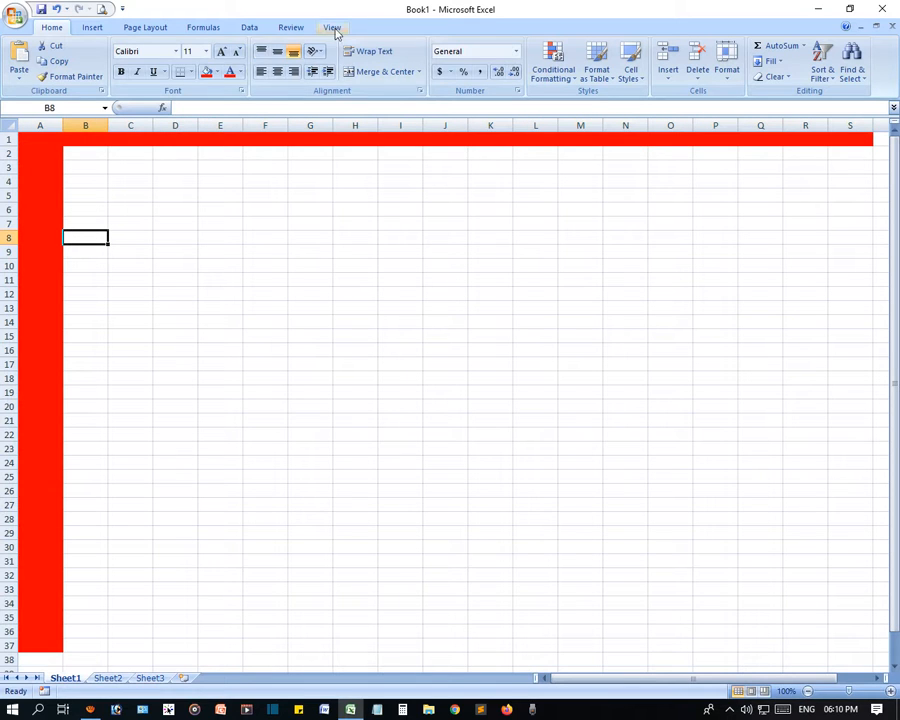
# - Apply Freeze Top Row to row 1, then scroll down to confirm the header stays visible
pyautogui.click(332, 26)
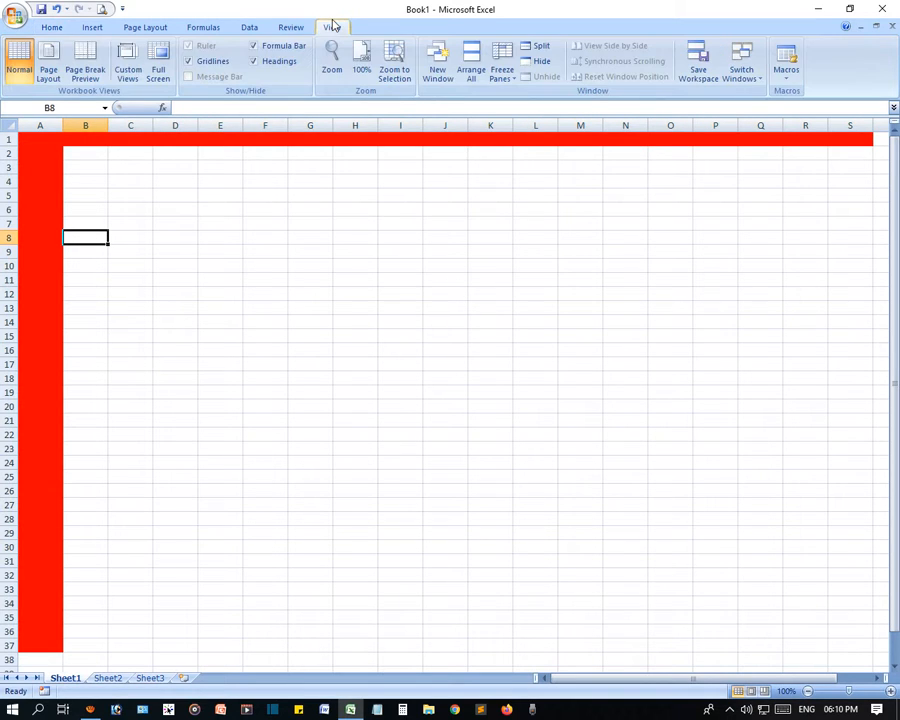
pyautogui.click(504, 78)
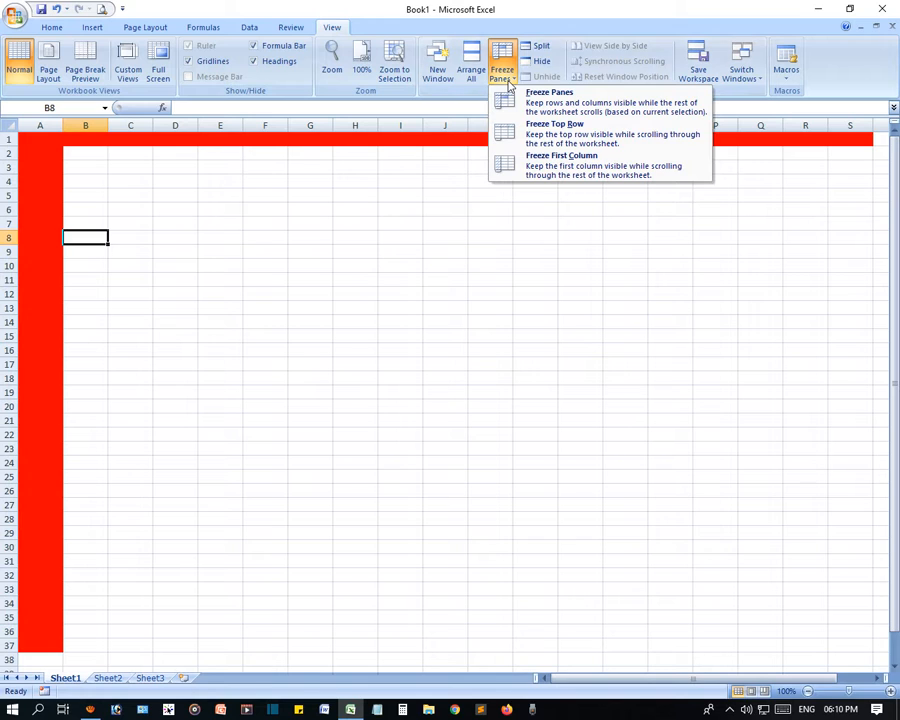
pyautogui.click(576, 137)
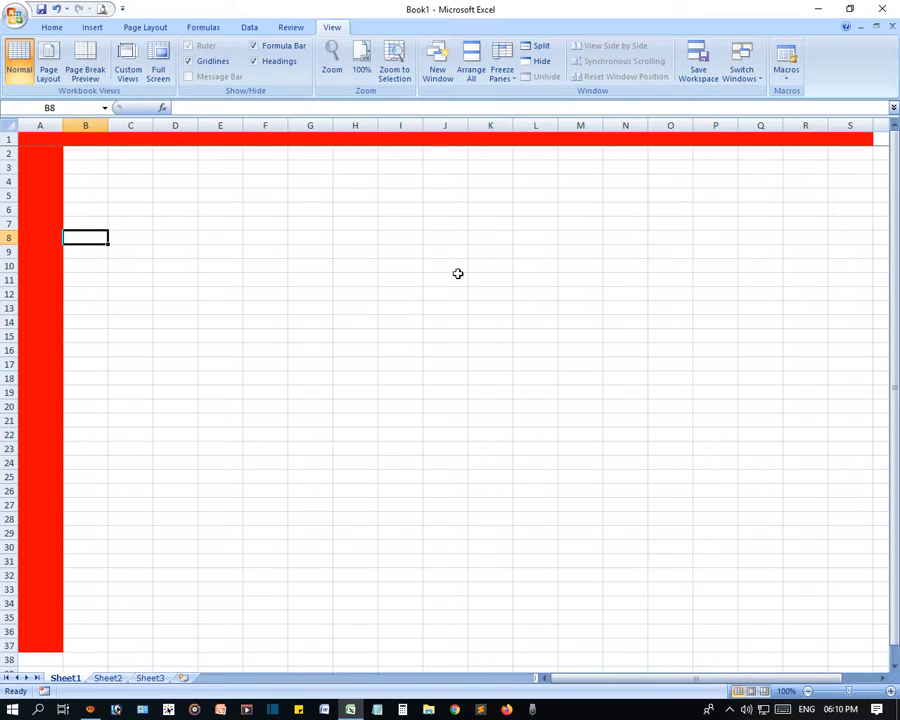
pyautogui.scroll(-20, 492, 262)
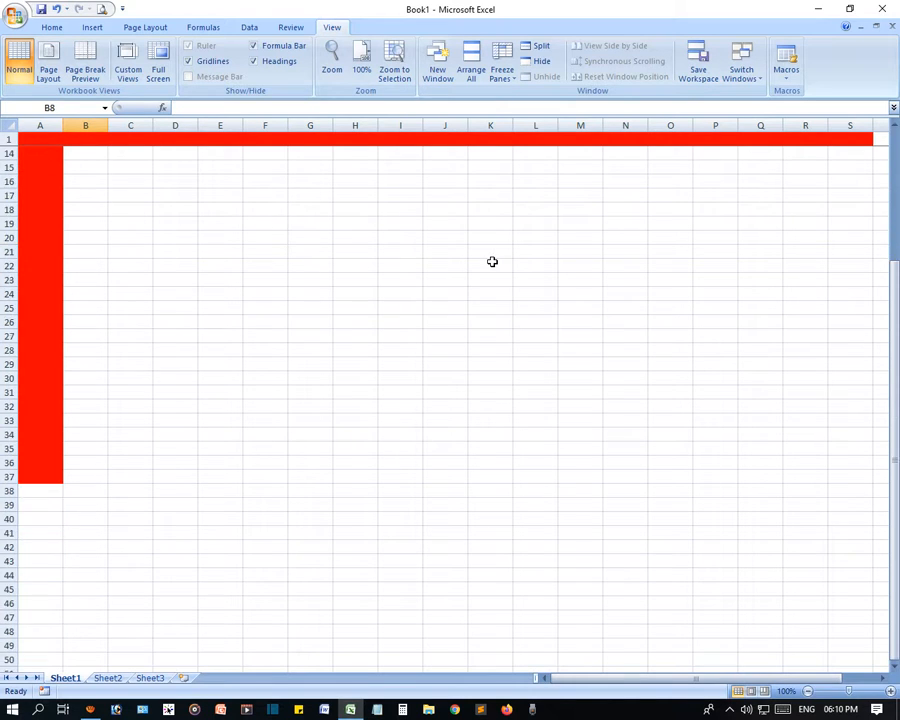
pyautogui.scroll(-20, 492, 262)
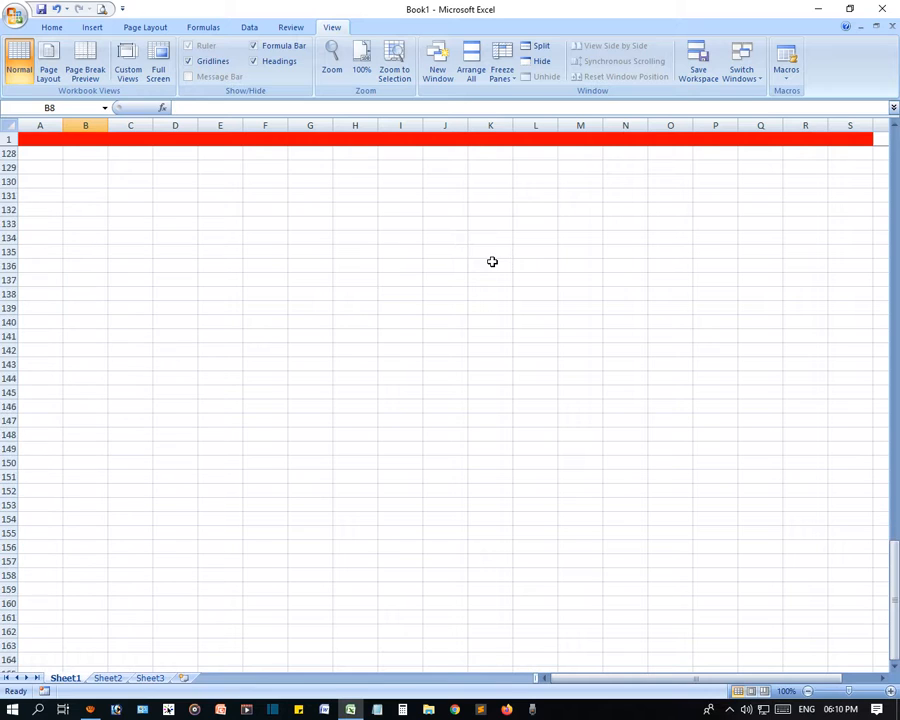
pyautogui.scroll(-20, 863, 597)
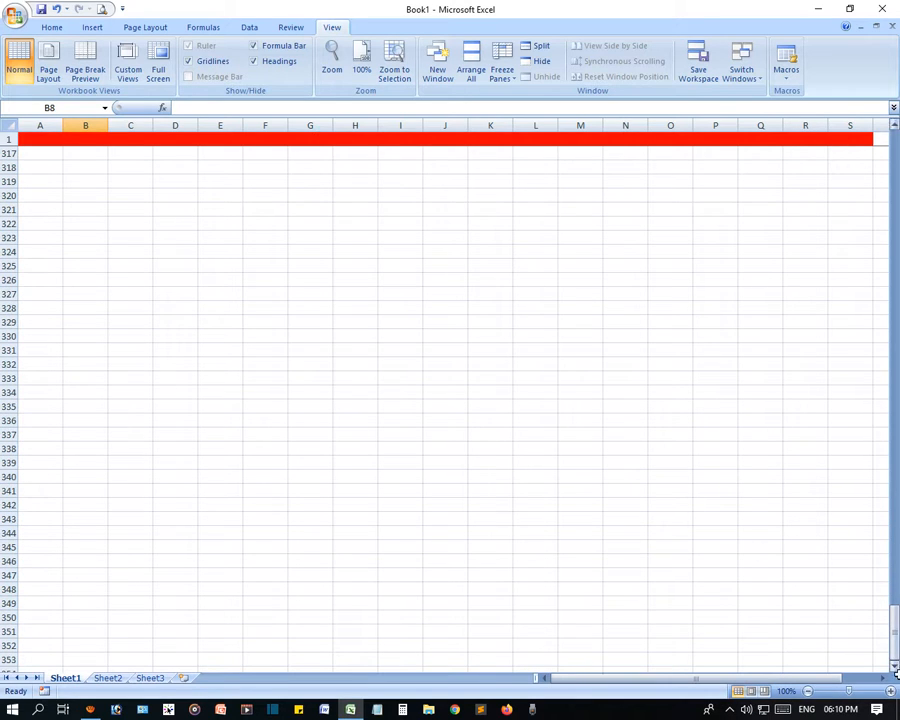
pyautogui.moveTo(894, 643); pyautogui.dragTo(894, 150)
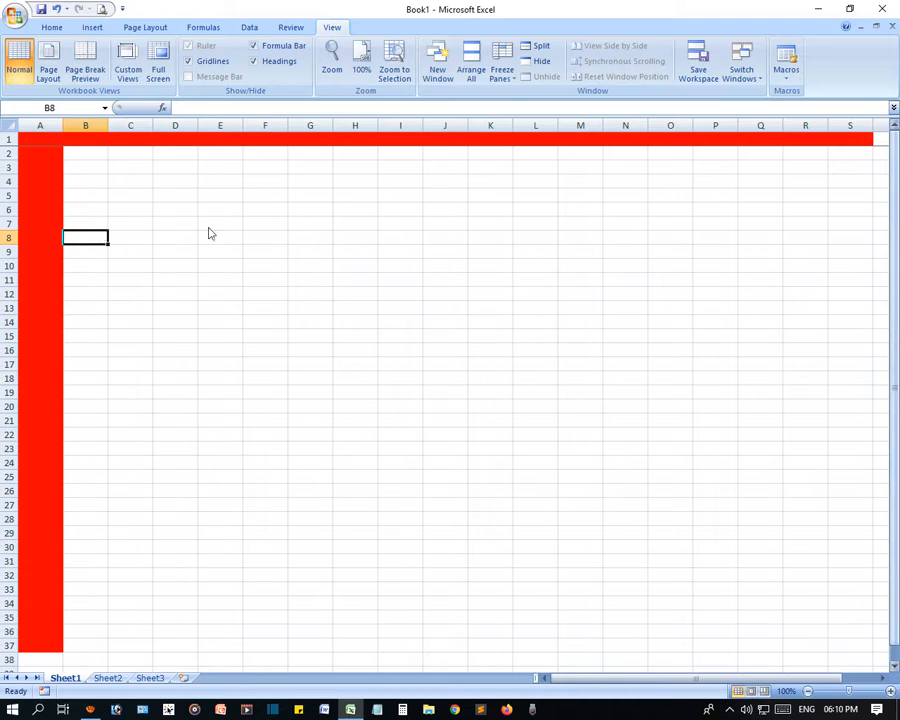
pyautogui.click(46, 195)
pyautogui.click(190, 209)
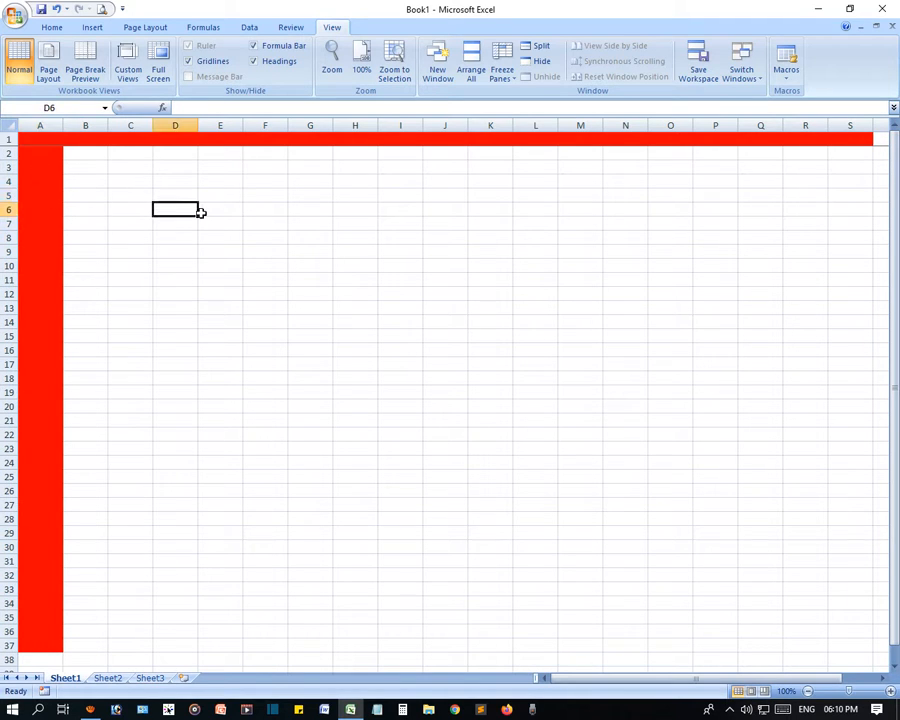
# - Apply Freeze First Column, then scroll right to confirm column A stays visible
pyautogui.click(508, 78)
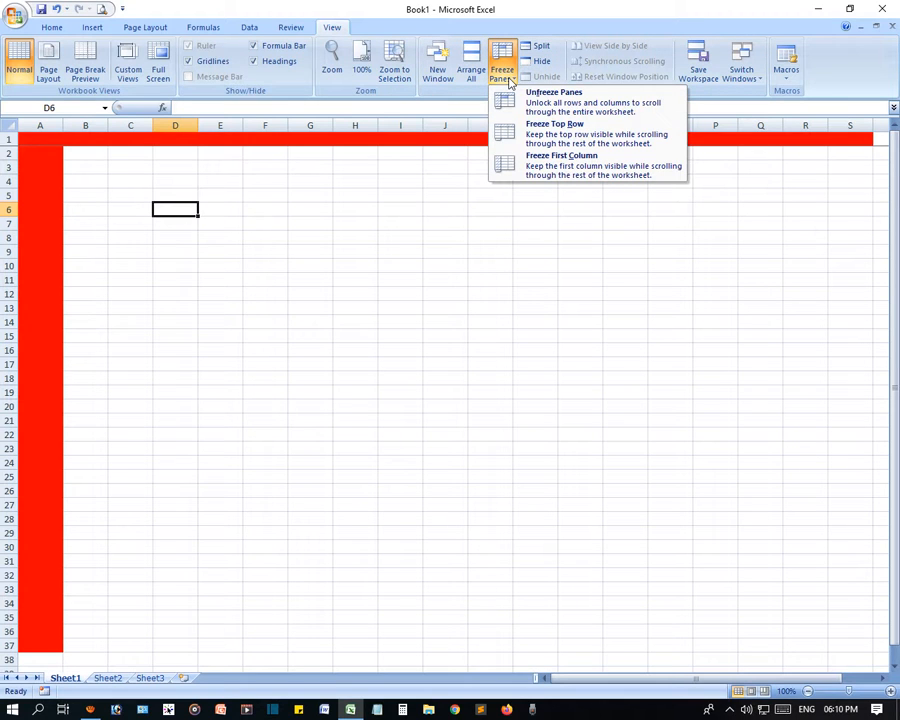
pyautogui.click(573, 175)
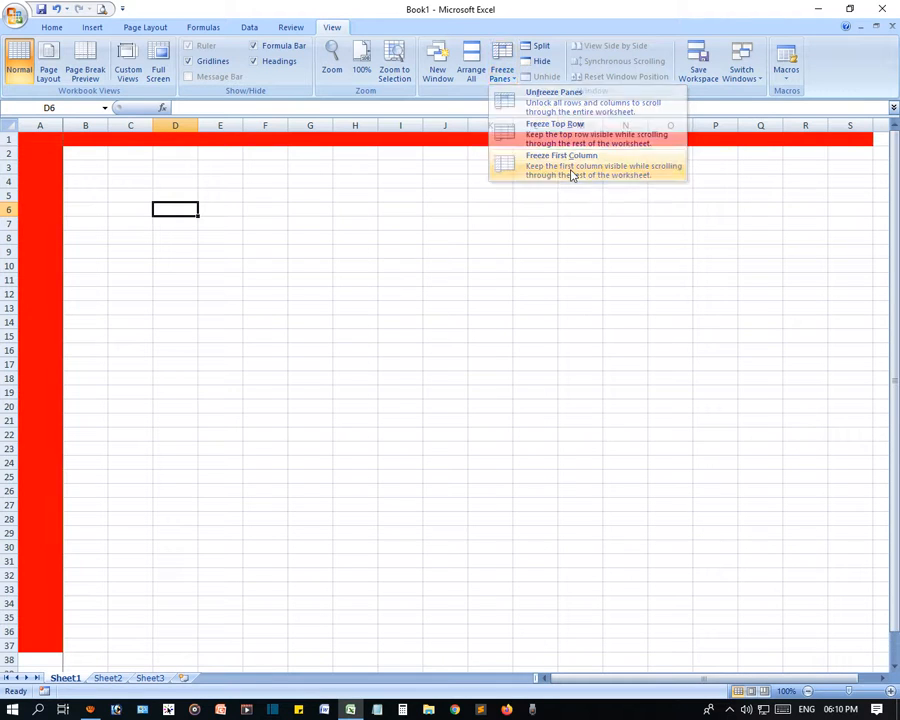
pyautogui.click(300, 325)
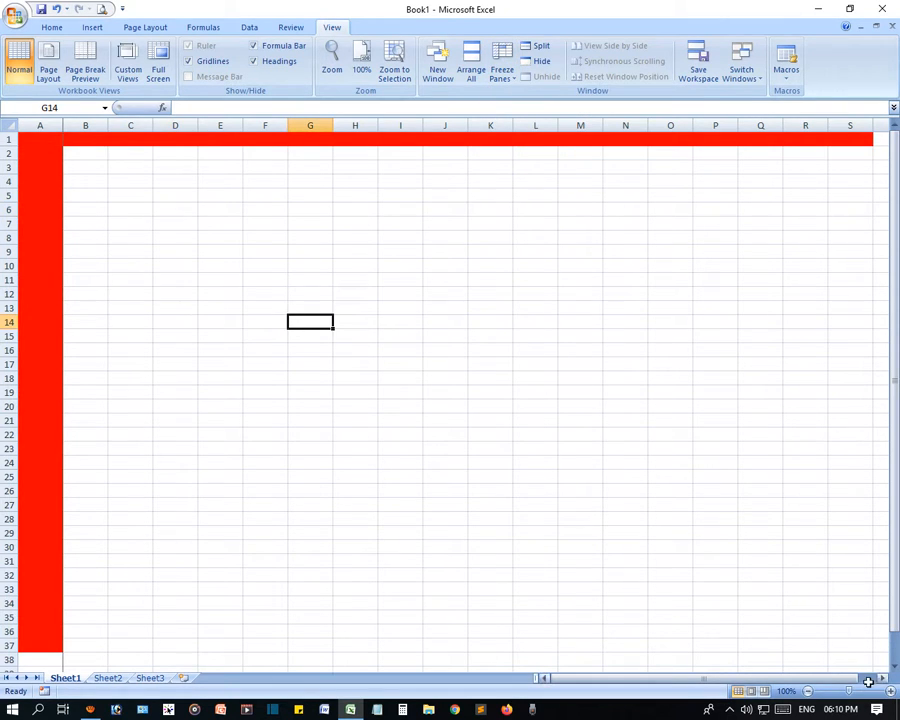
pyautogui.moveTo(881, 680); pyautogui.dragTo(883, 681)
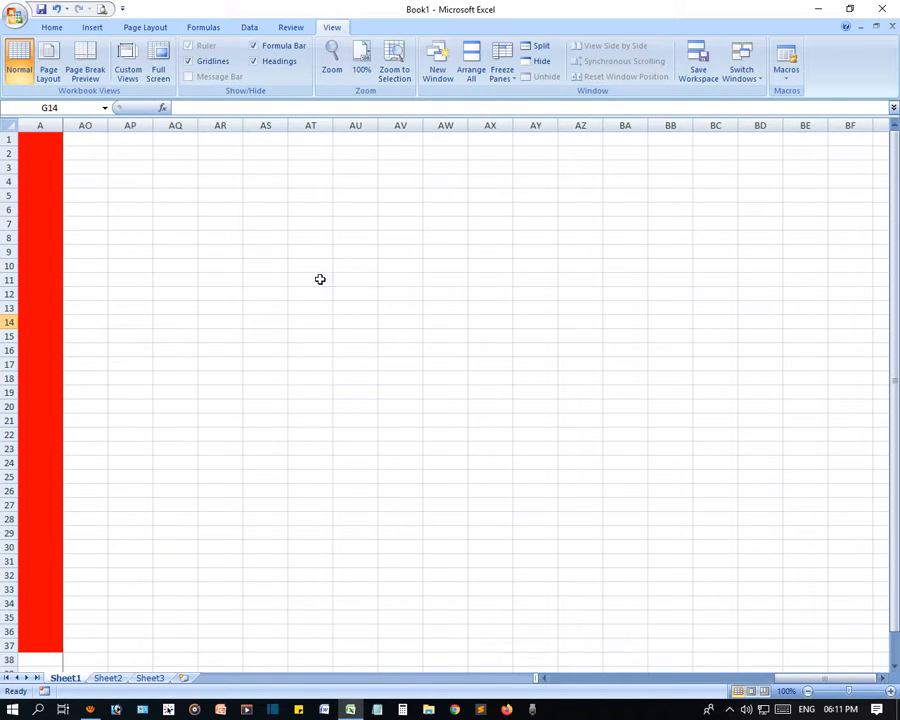
pyautogui.moveTo(44, 143); pyautogui.dragTo(56, 649)
pyautogui.click(146, 489)
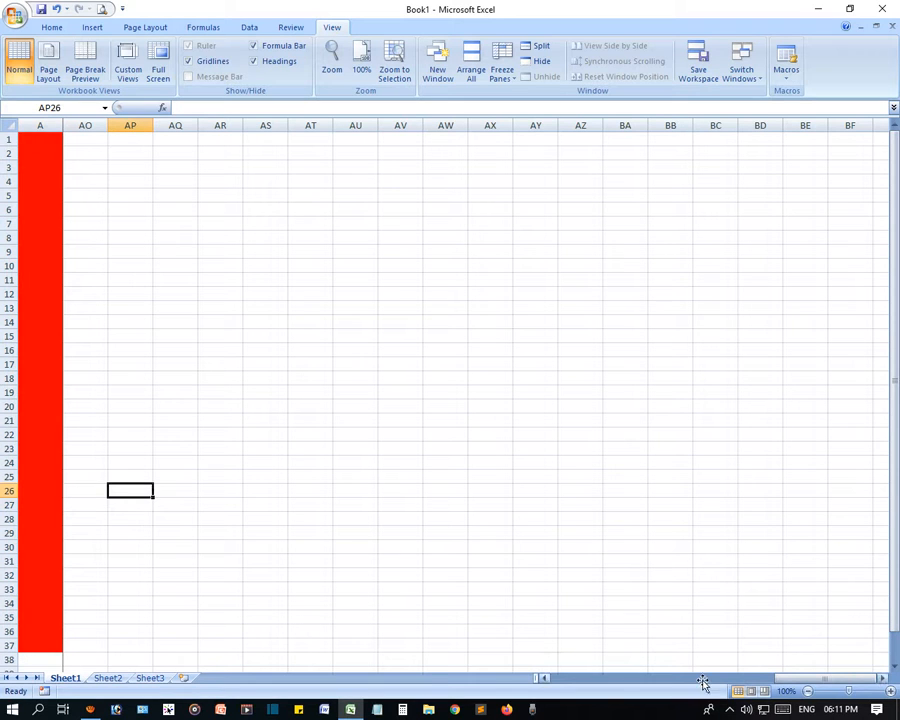
pyautogui.moveTo(696, 680); pyautogui.dragTo(584, 678)
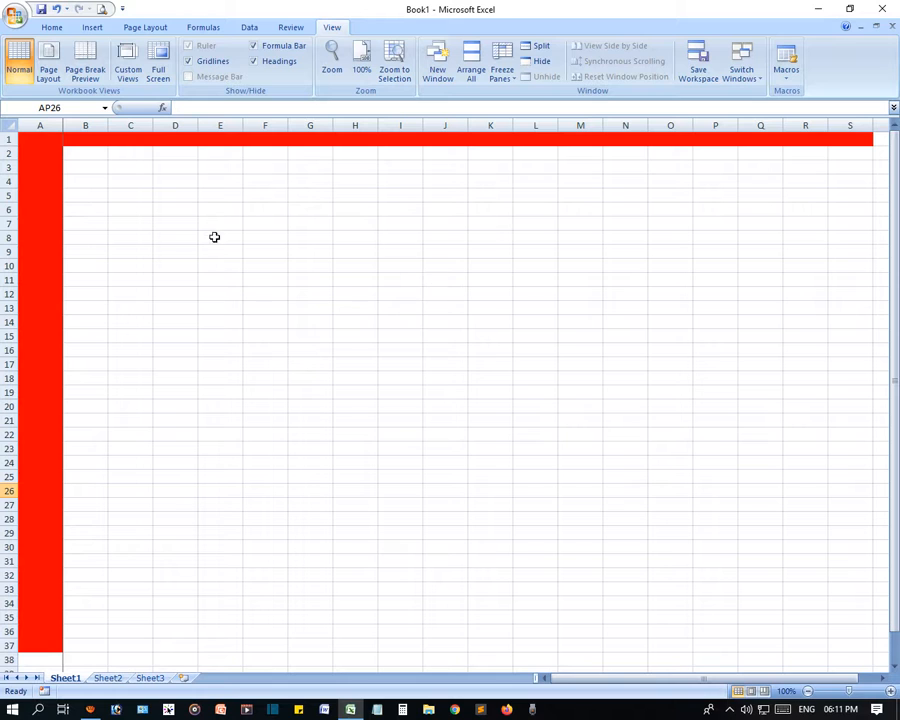
# - Unfreeze all panes and select cell L11 as the new freeze point
pyautogui.click(502, 68)
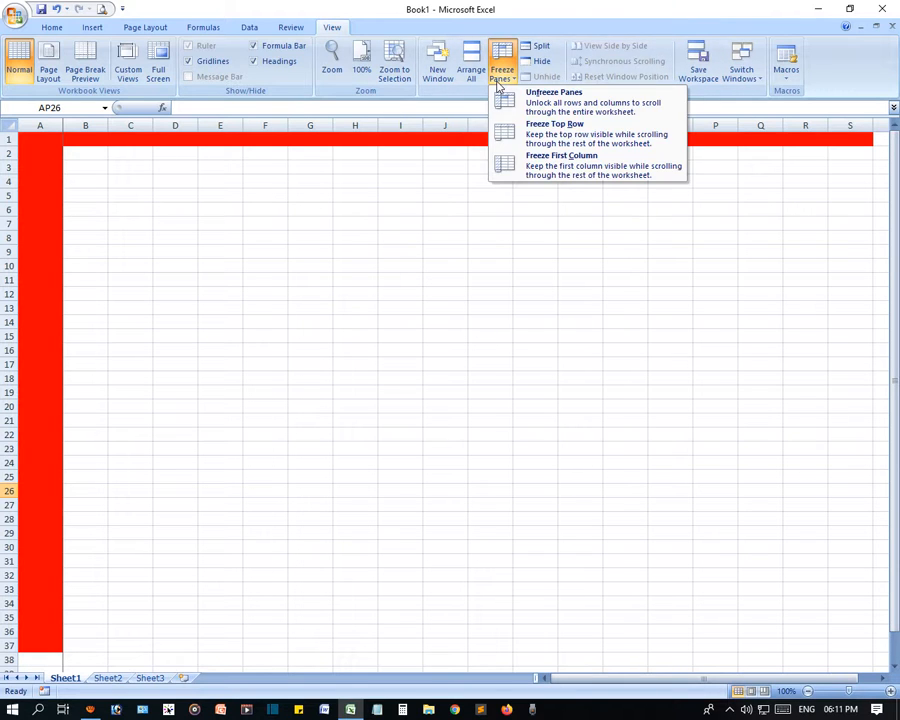
pyautogui.click(608, 113)
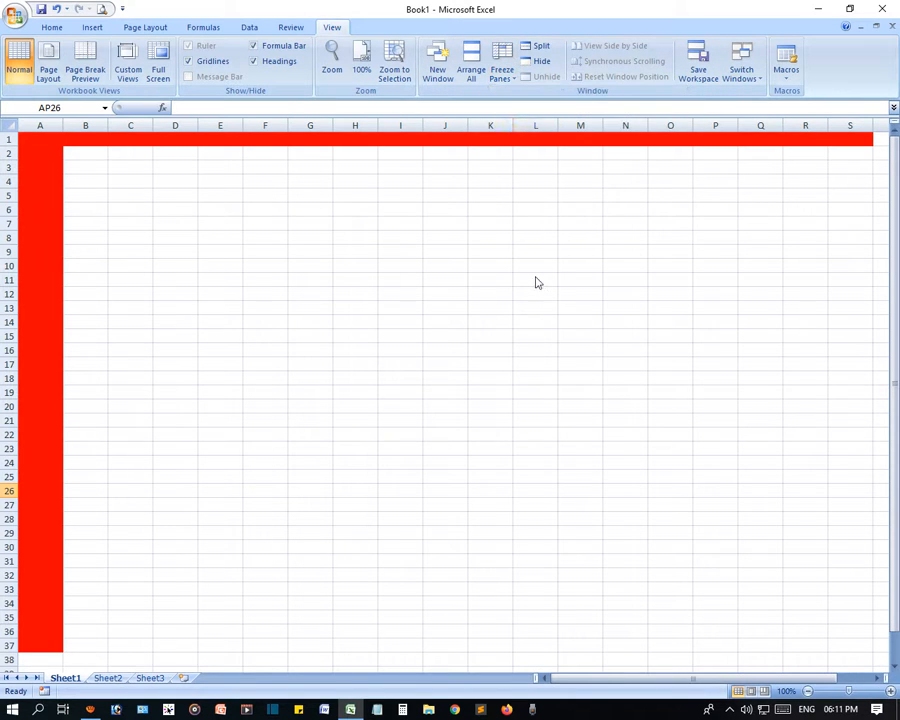
pyautogui.click(534, 280)
pyautogui.scroll(-8, 532, 286)
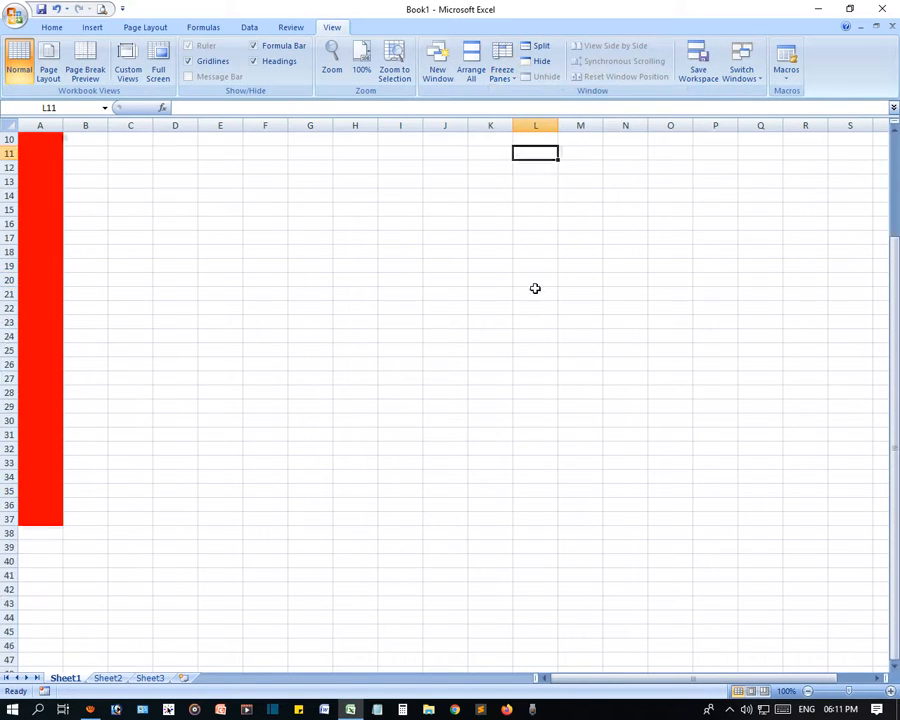
pyautogui.click(878, 680)
pyautogui.moveTo(768, 680); pyautogui.dragTo(672, 681)
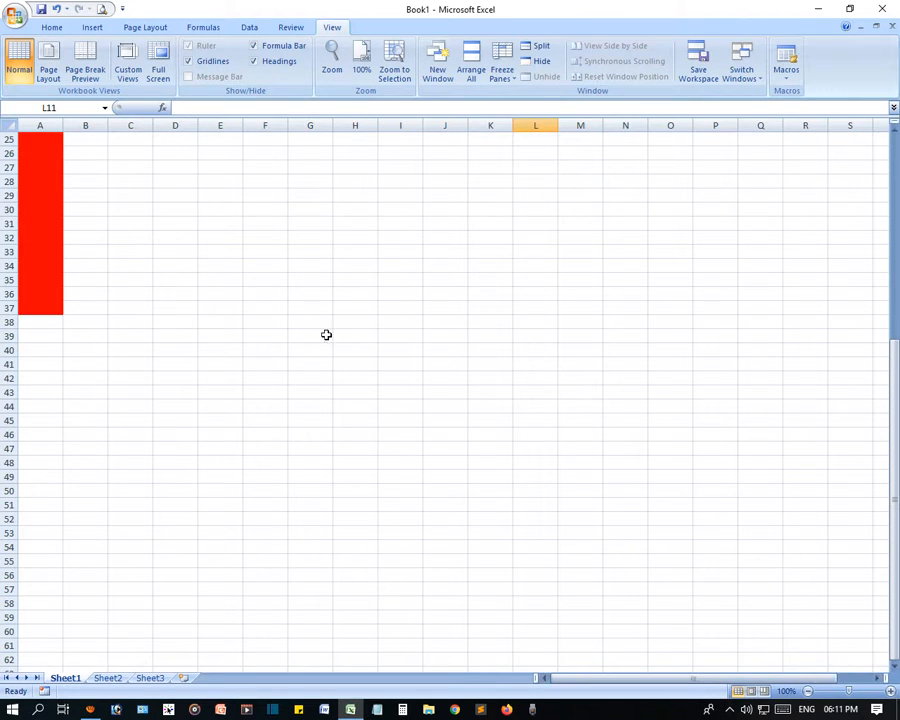
pyautogui.scroll(8, 326, 335)
pyautogui.click(500, 75)
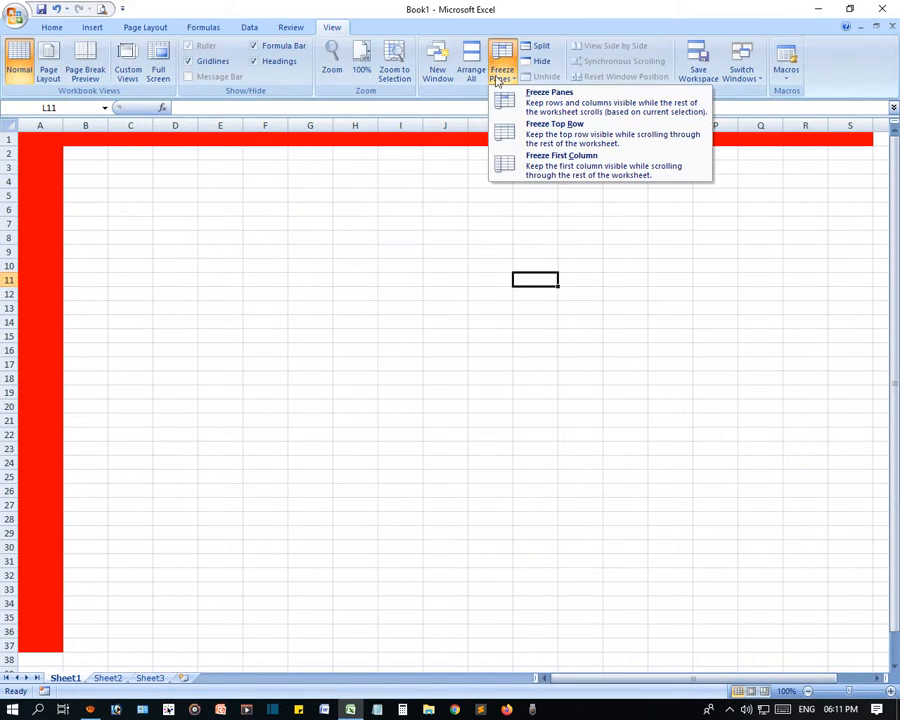
# - Freeze panes at L11 so rows 1–10 and columns A–K stay fixed, scrolling to test
pyautogui.click(566, 112)
pyautogui.scroll(-8, 424, 370)
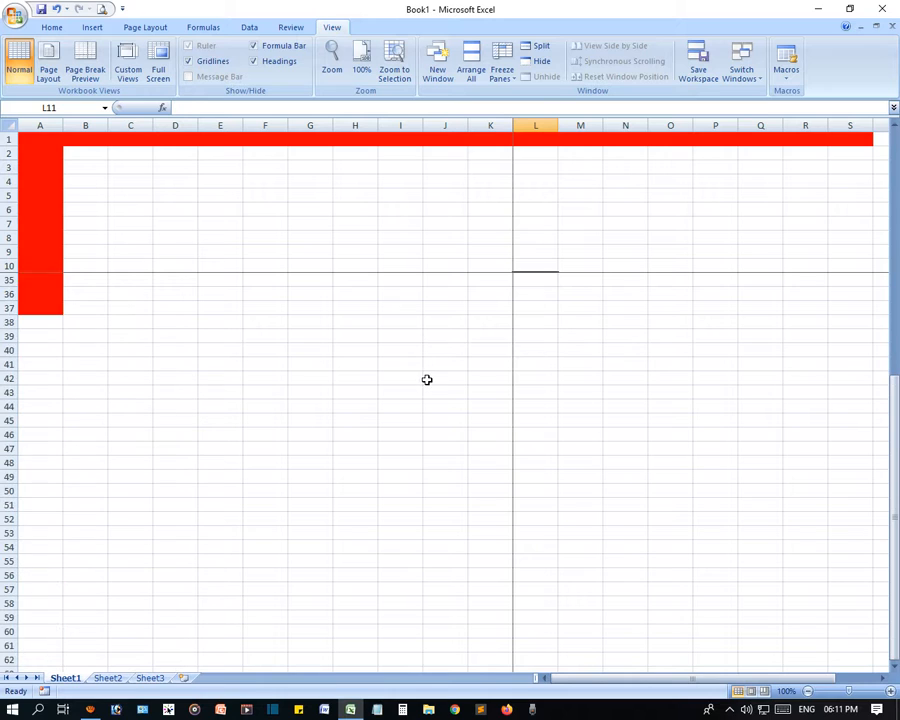
pyautogui.scroll(-20, 427, 380)
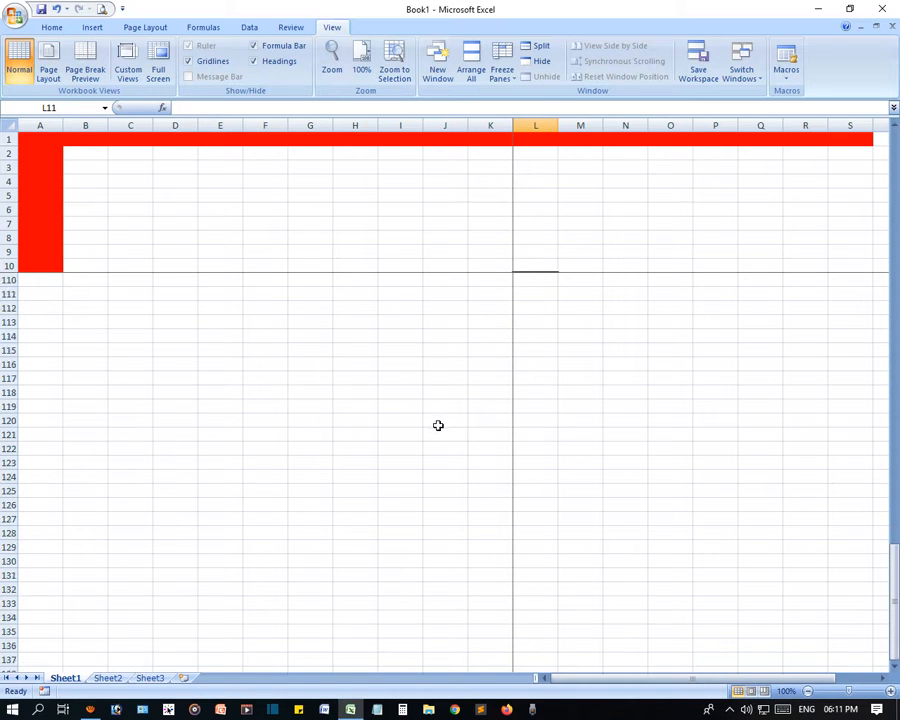
pyautogui.scroll(20, 438, 425)
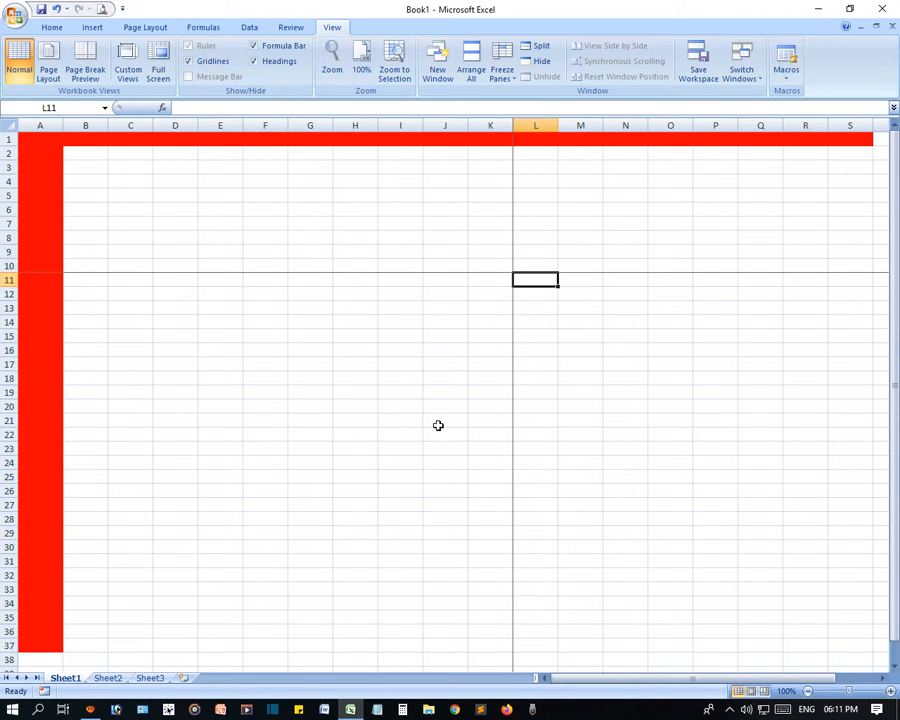
pyautogui.scroll(-7, 438, 426)
pyautogui.scroll(7, 438, 426)
# - Undo the red fill on column A below the header
pyautogui.click(323, 222)
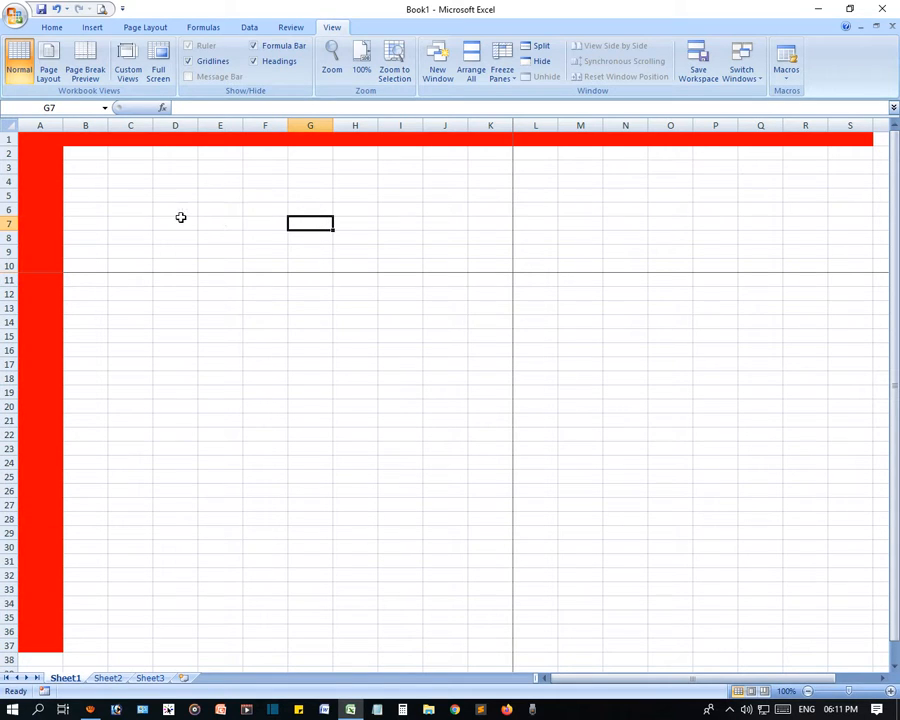
pyautogui.hotkey('ctrl', 'z')
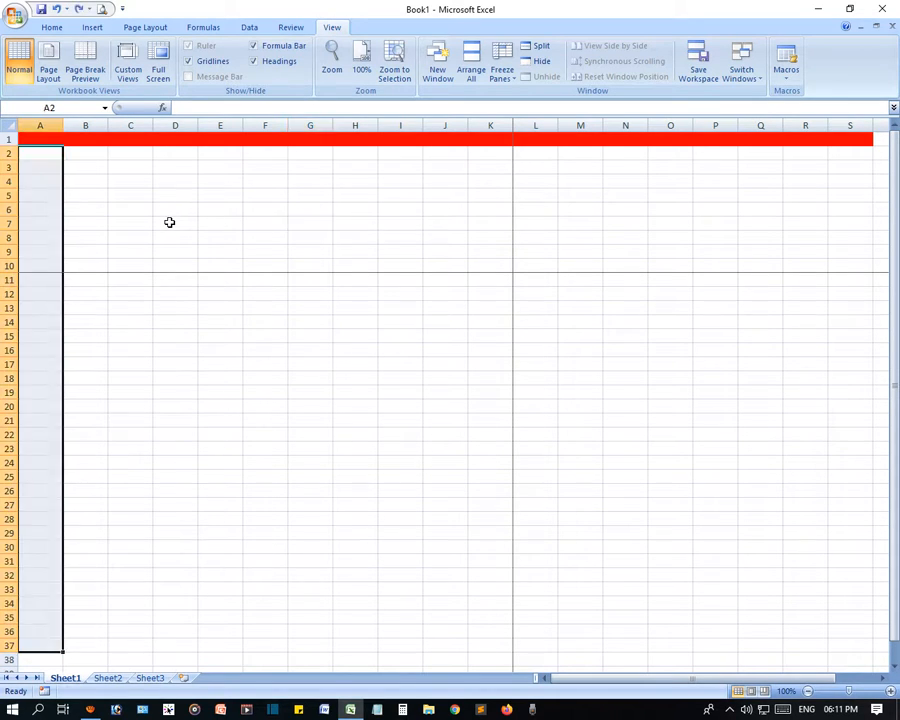
pyautogui.click(169, 225)
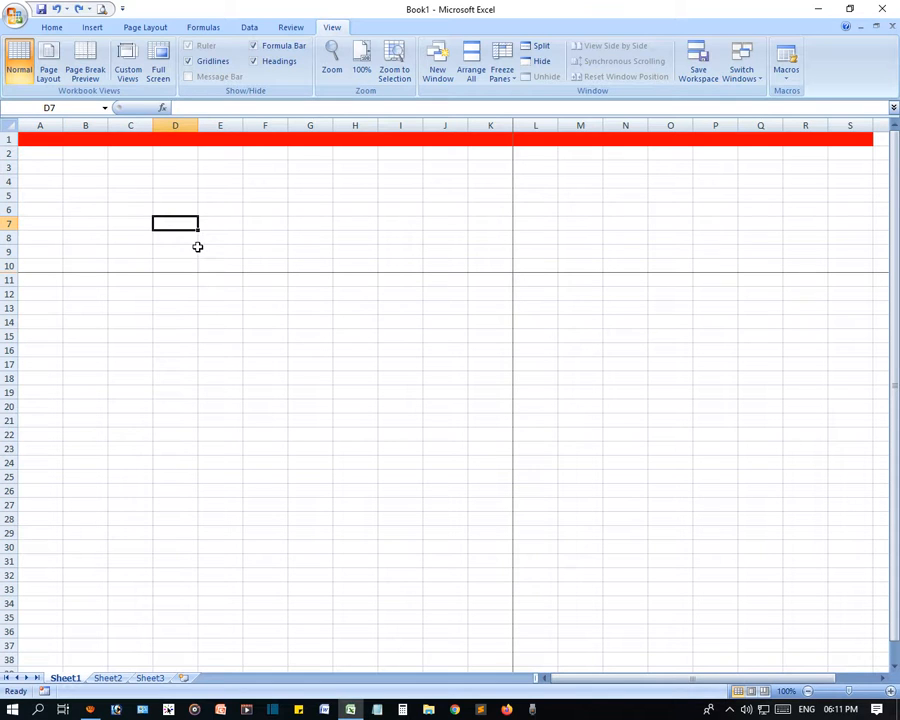
# - Undo row 1's red fill and unfreeze all panes, leaving cell A1 selected
pyautogui.hotkey('ctrl', 'z')
pyautogui.click(505, 72)
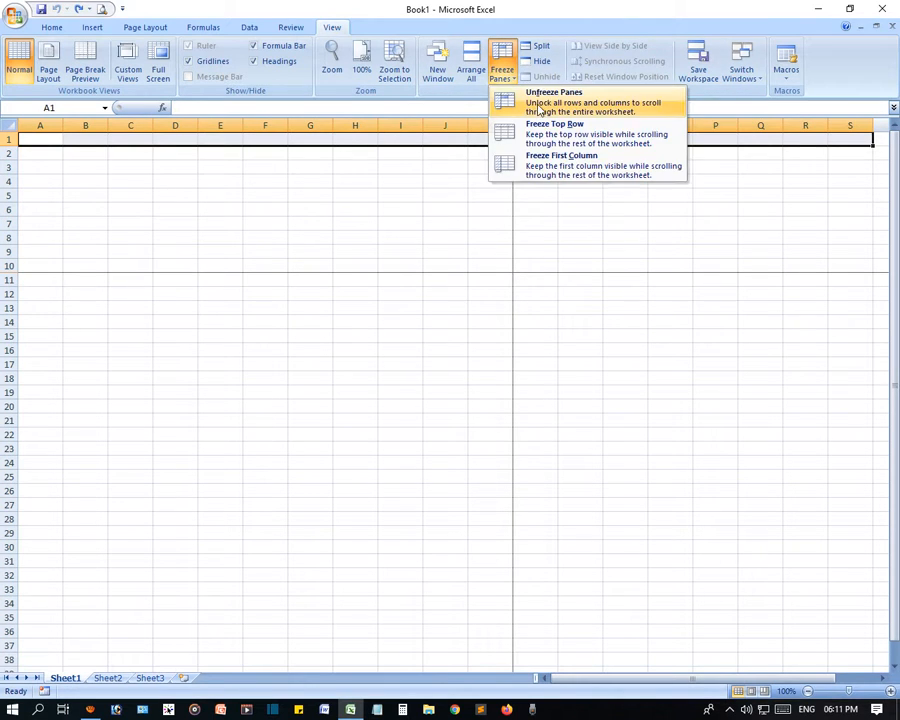
pyautogui.click(540, 108)
pyautogui.click(168, 291)
pyautogui.click(49, 142)
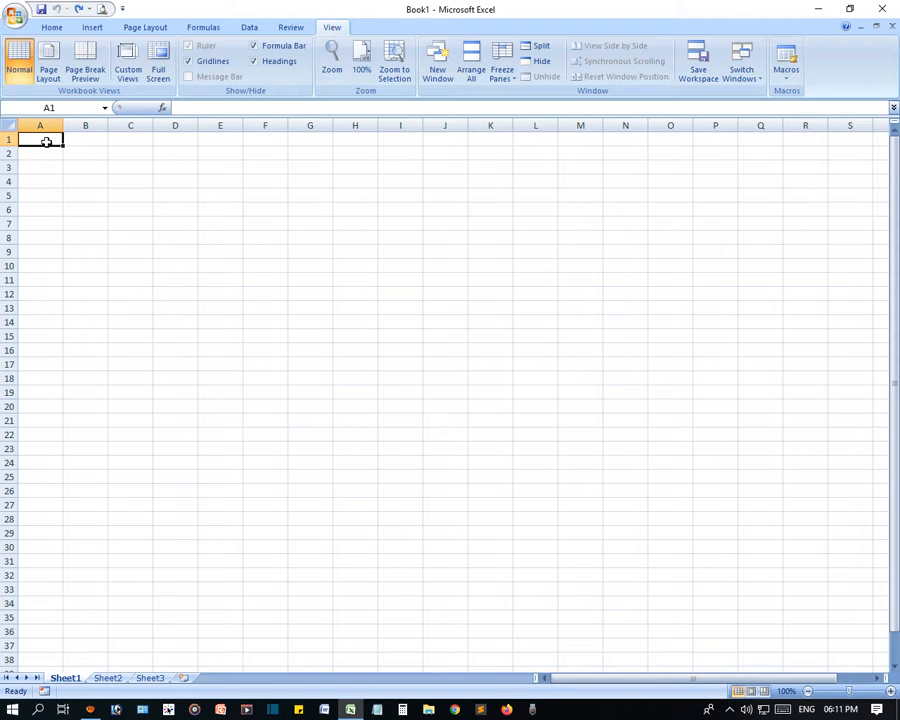
pyautogui.click(501, 68)
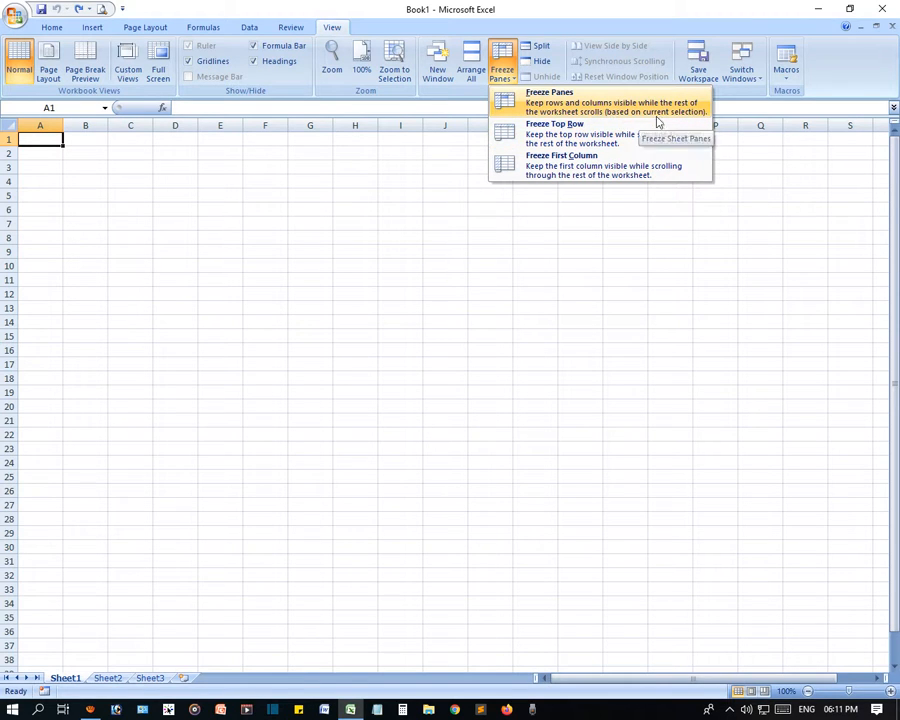
pyautogui.click(115, 184)
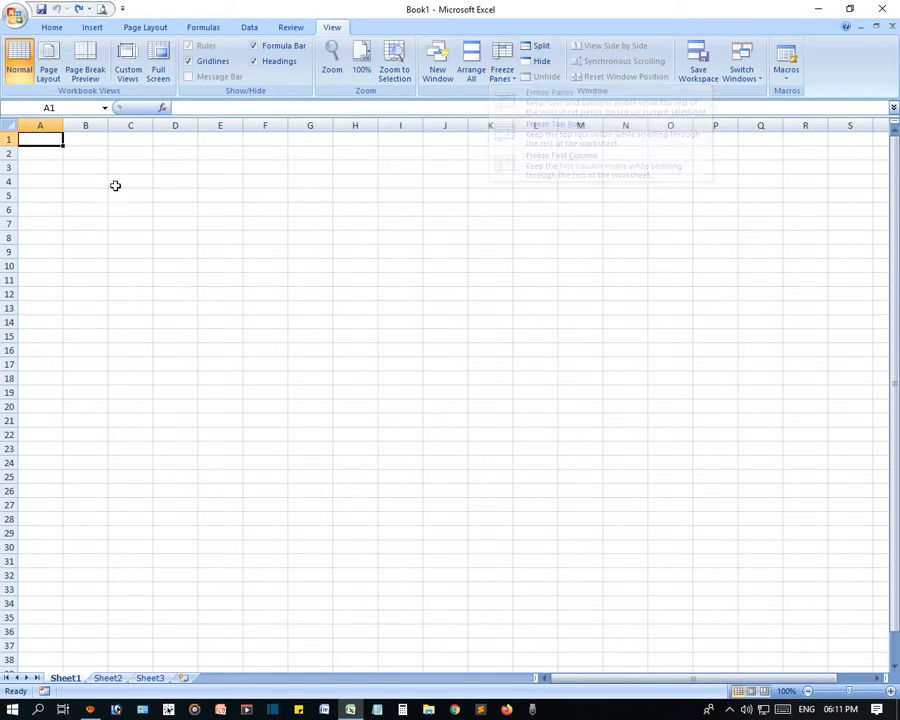
# - Fill cells A1:K7 with the yellow standard colour from Fill Color
pyautogui.moveTo(44, 143); pyautogui.dragTo(486, 220)
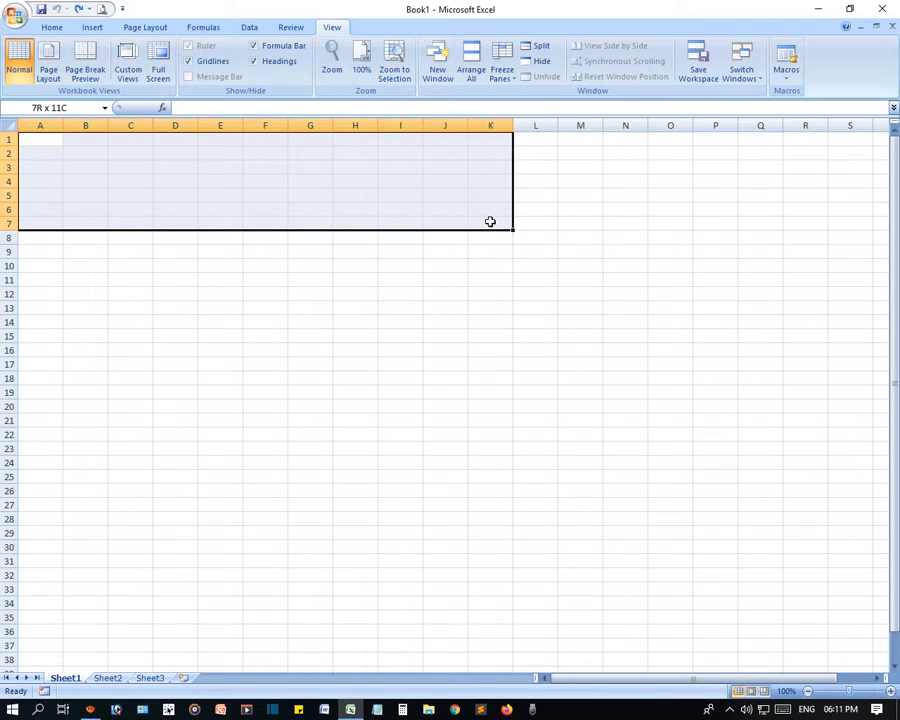
pyautogui.click(56, 28)
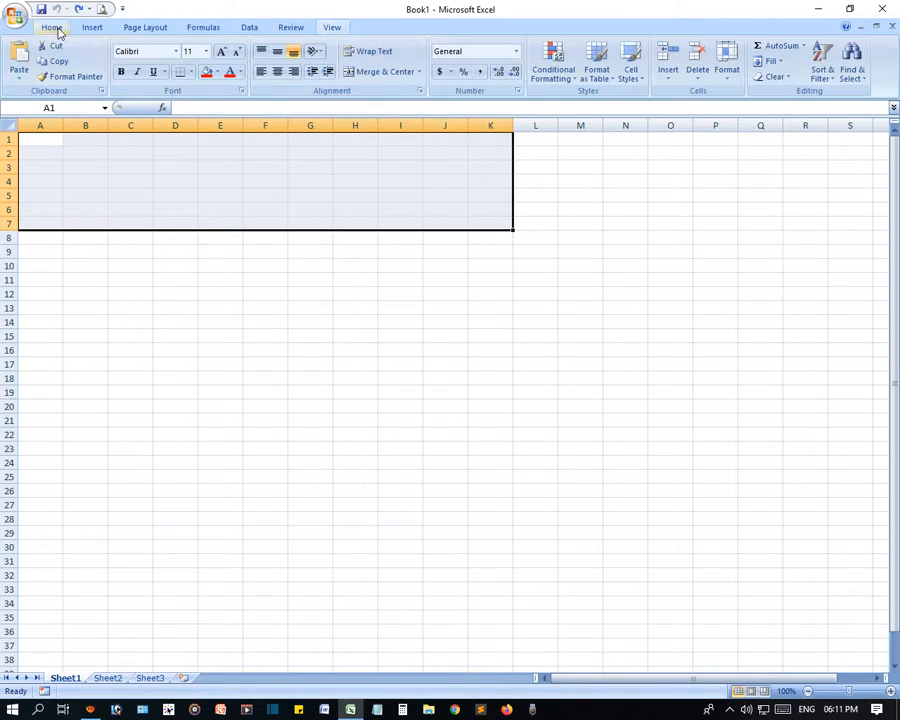
pyautogui.click(217, 74)
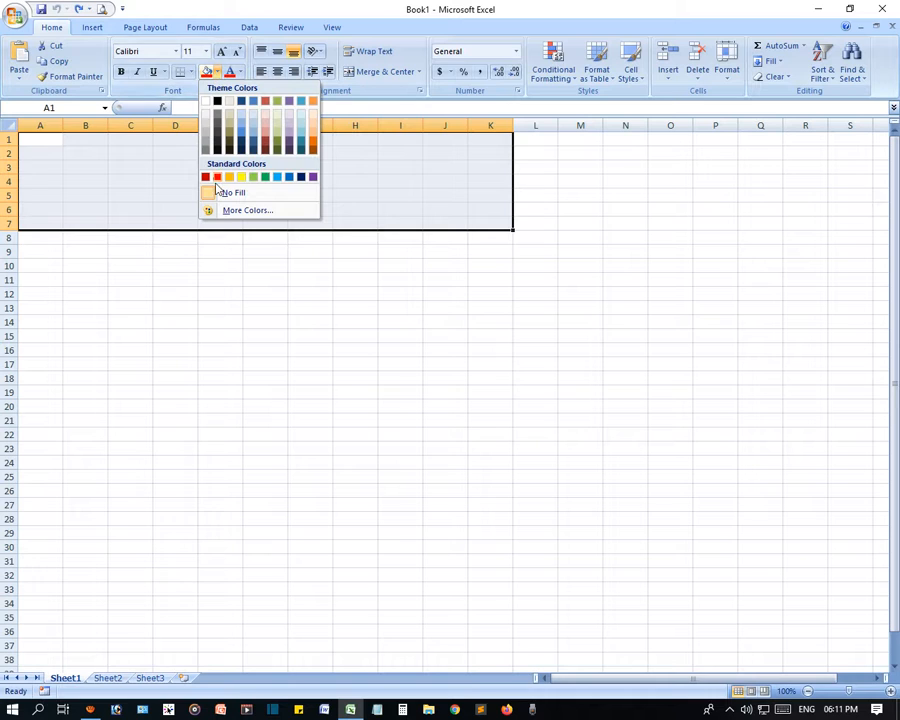
pyautogui.click(241, 177)
pyautogui.click(447, 212)
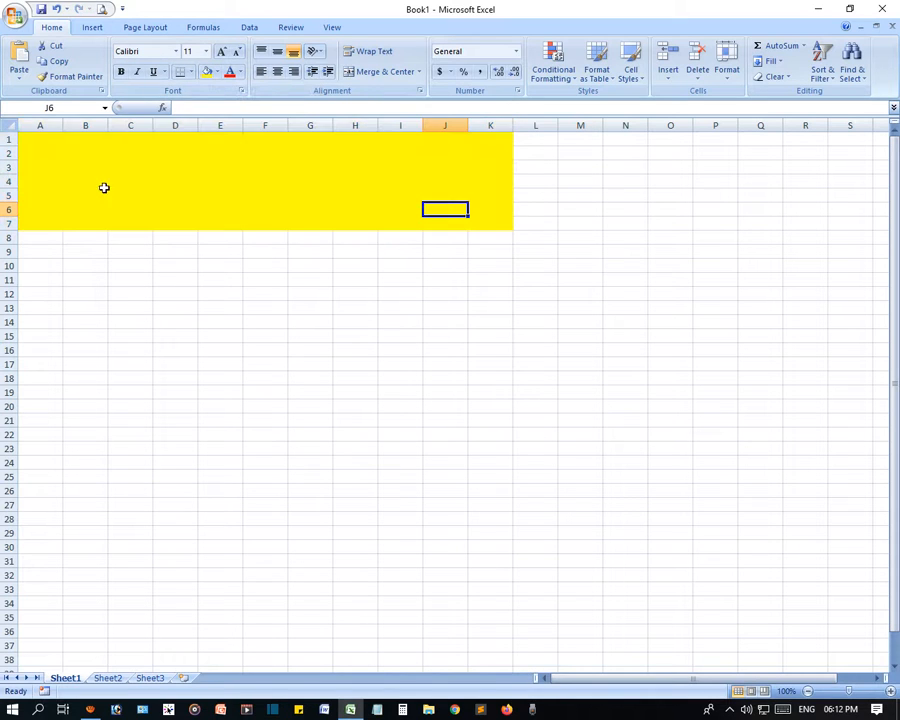
pyautogui.moveTo(30, 138); pyautogui.dragTo(486, 218)
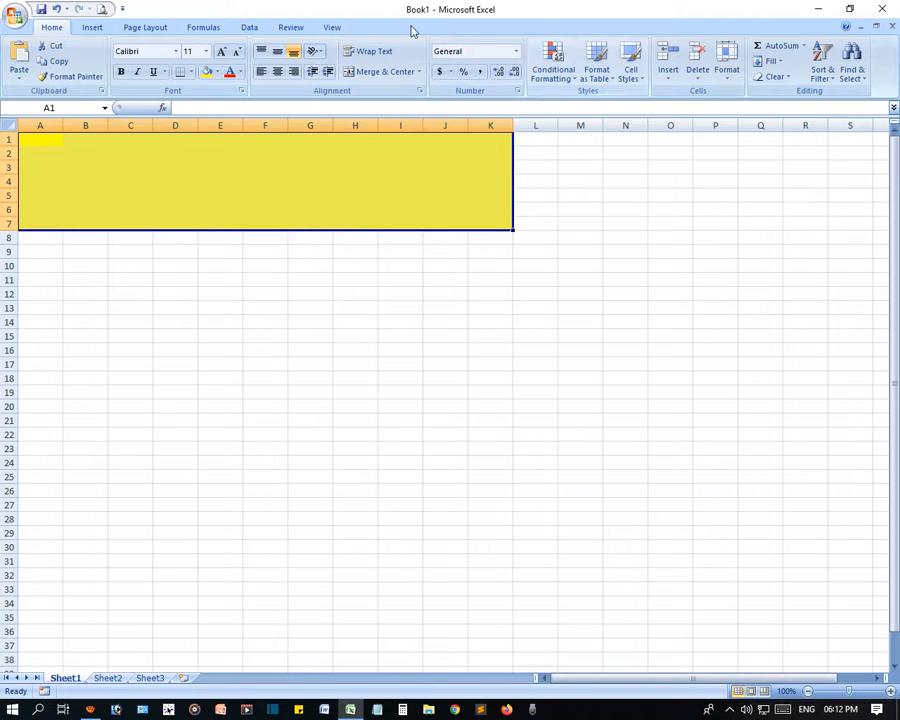
pyautogui.click(332, 30)
# - Apply Freeze Panes to split the sheet before column K and below row 19, scrolling to test
pyautogui.click(517, 88)
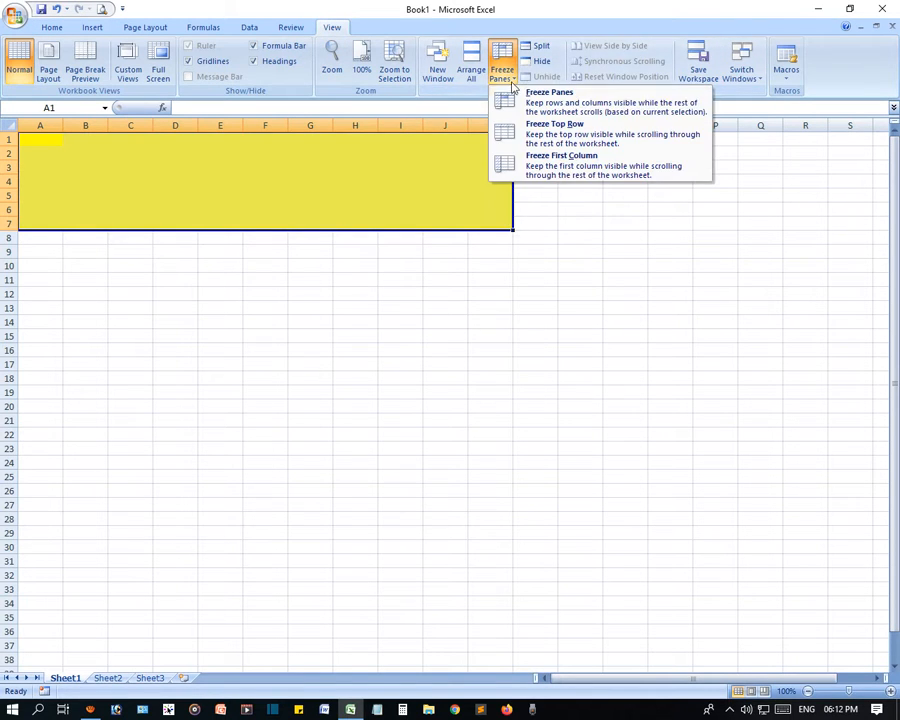
pyautogui.click(590, 104)
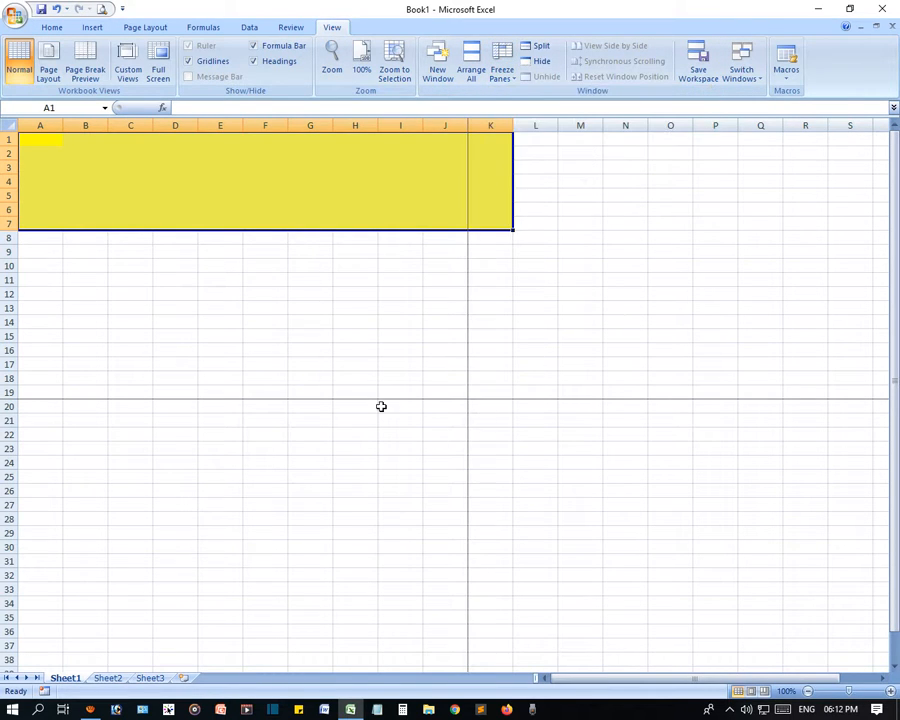
pyautogui.scroll(-20, 381, 406)
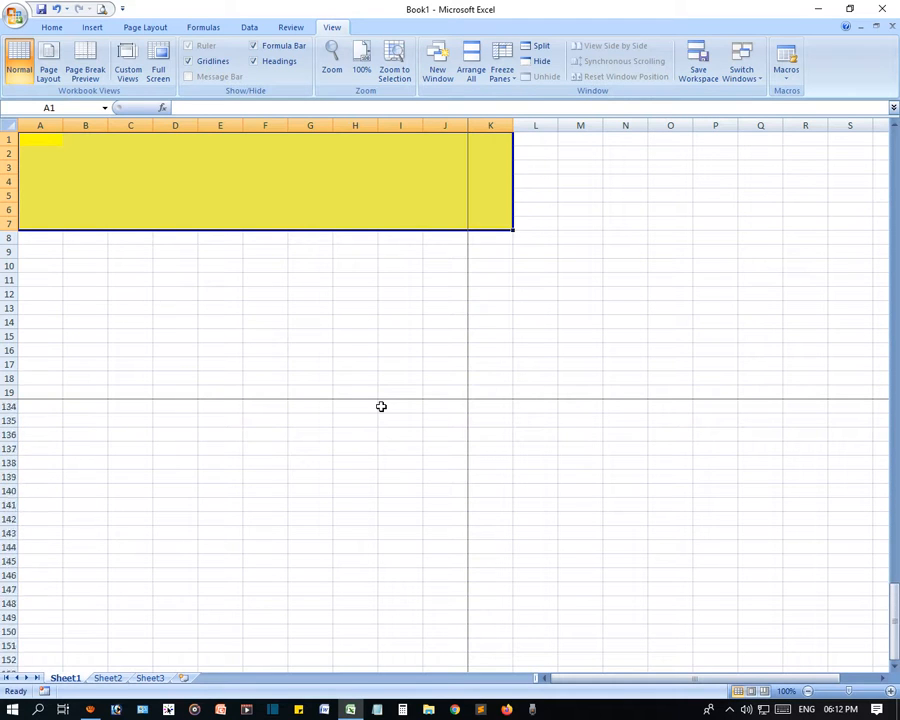
pyautogui.scroll(-20, 381, 406)
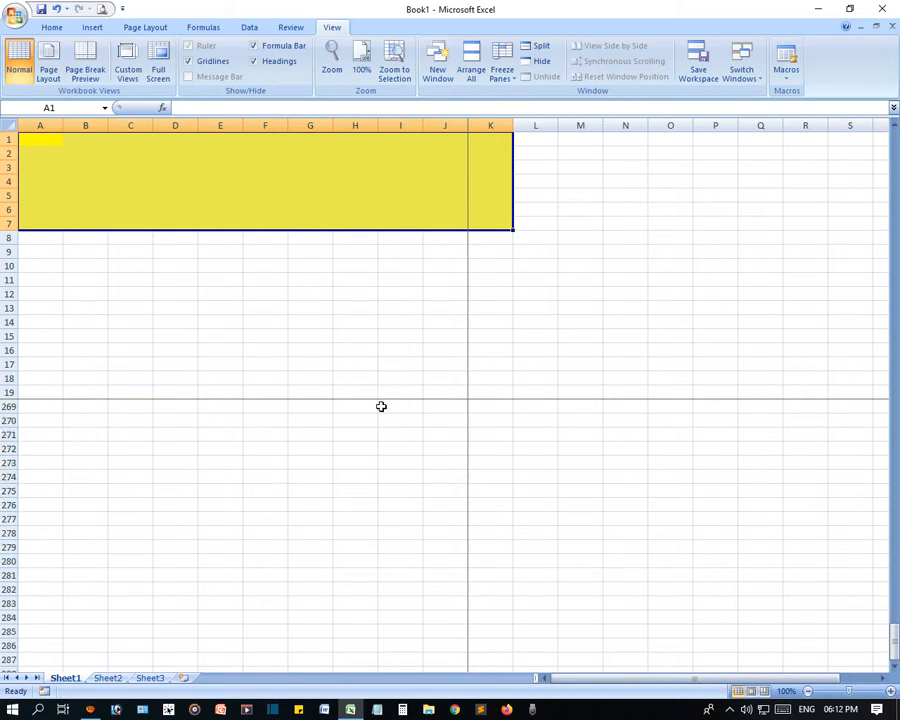
pyautogui.scroll(8, 381, 406)
pyautogui.scroll(-20, 484, 485)
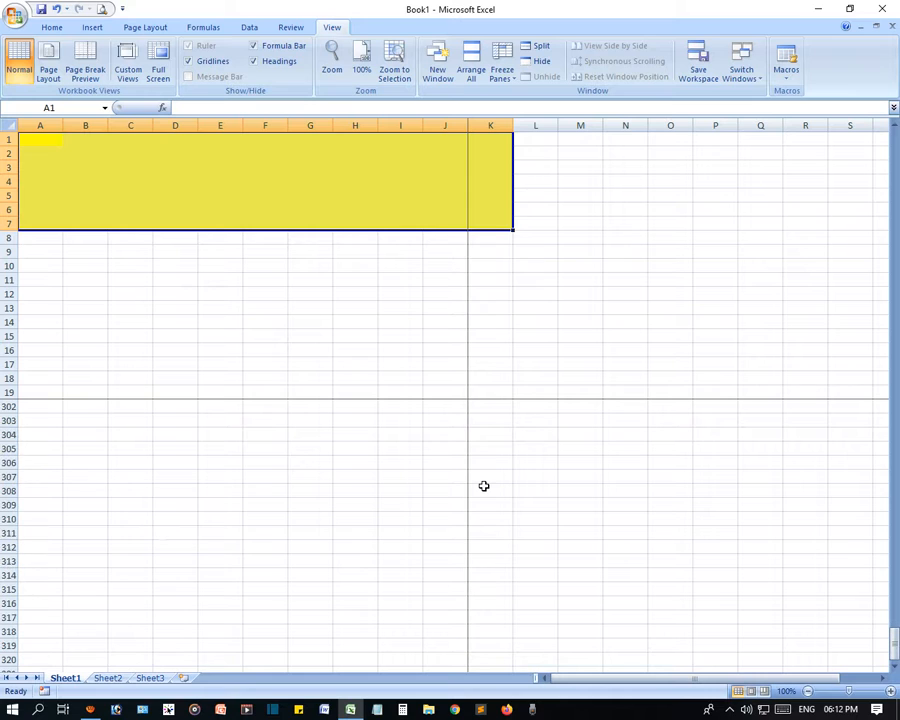
pyautogui.scroll(-2, 484, 485)
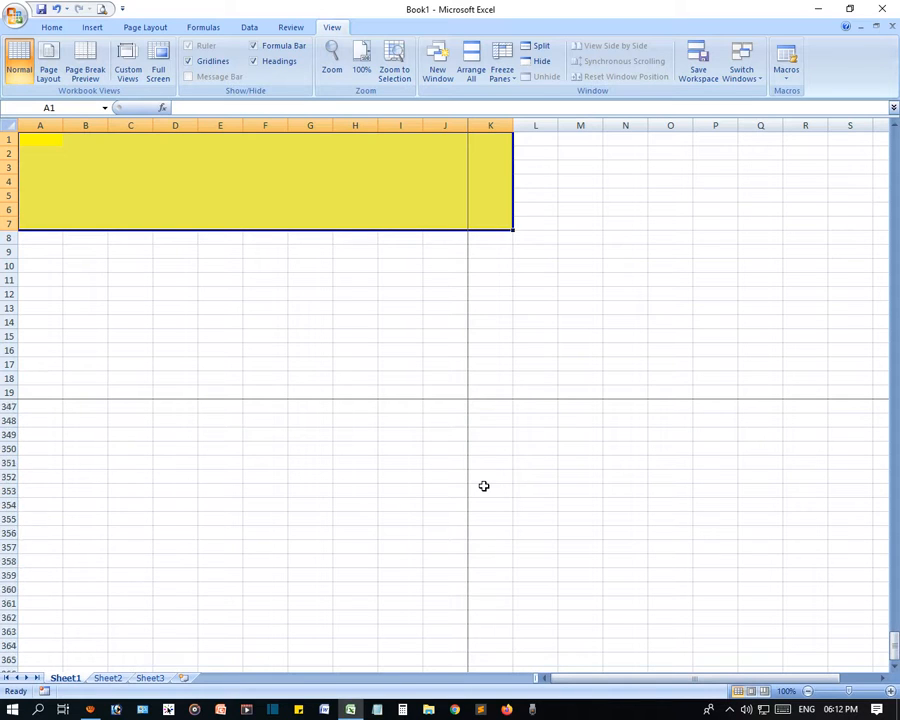
pyautogui.scroll(5, 483, 484)
pyautogui.scroll(-20, 466, 450)
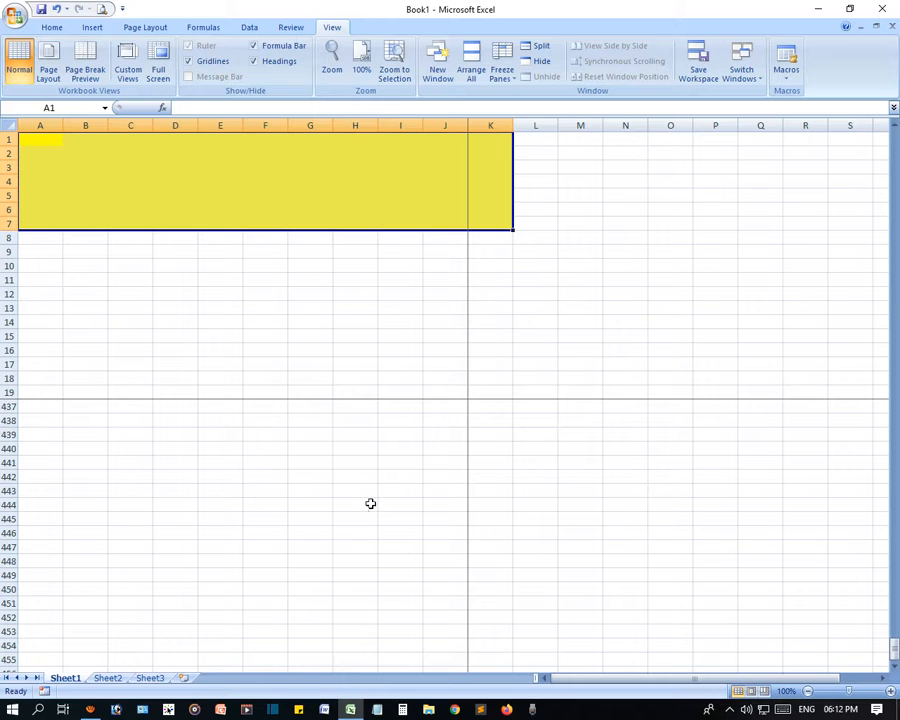
pyautogui.scroll(-17, 368, 508)
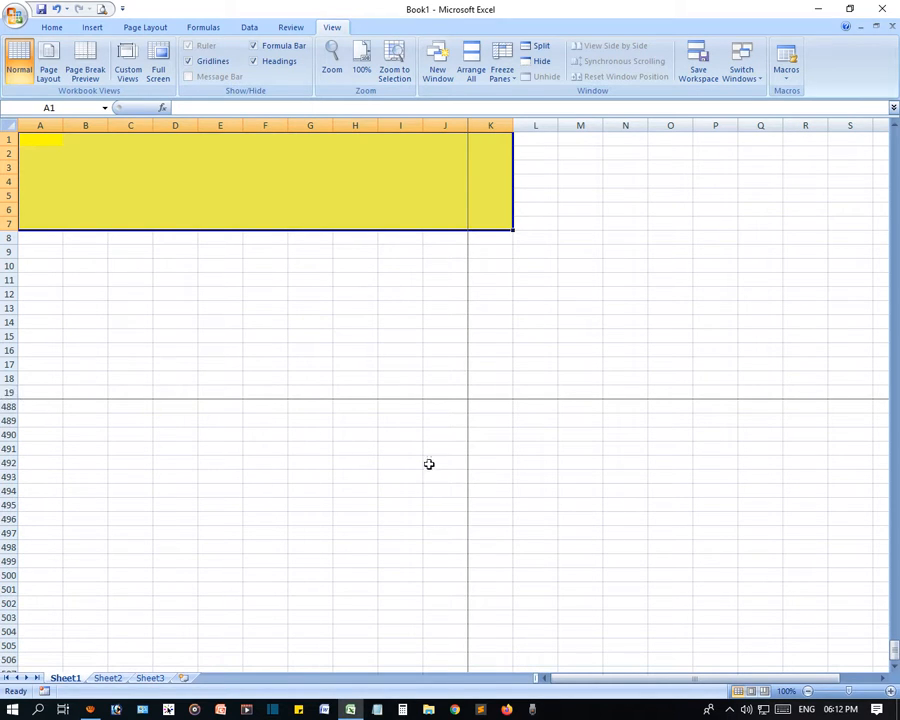
pyautogui.click(400, 350)
# - Unfreeze the panes and undo the yellow fill on A1:K7, then select A1
pyautogui.click(163, 201)
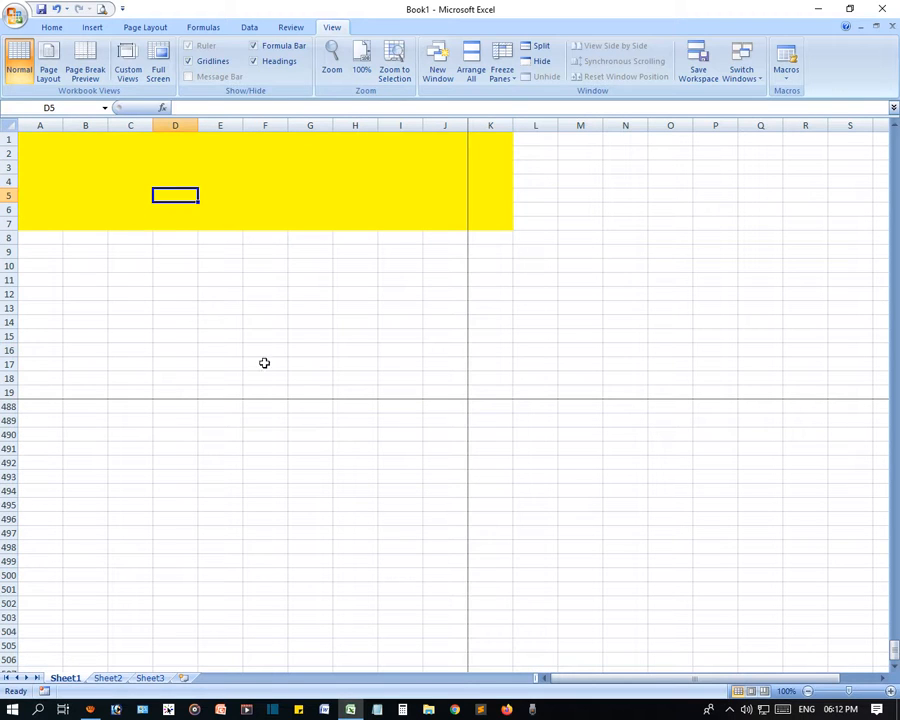
pyautogui.click(502, 68)
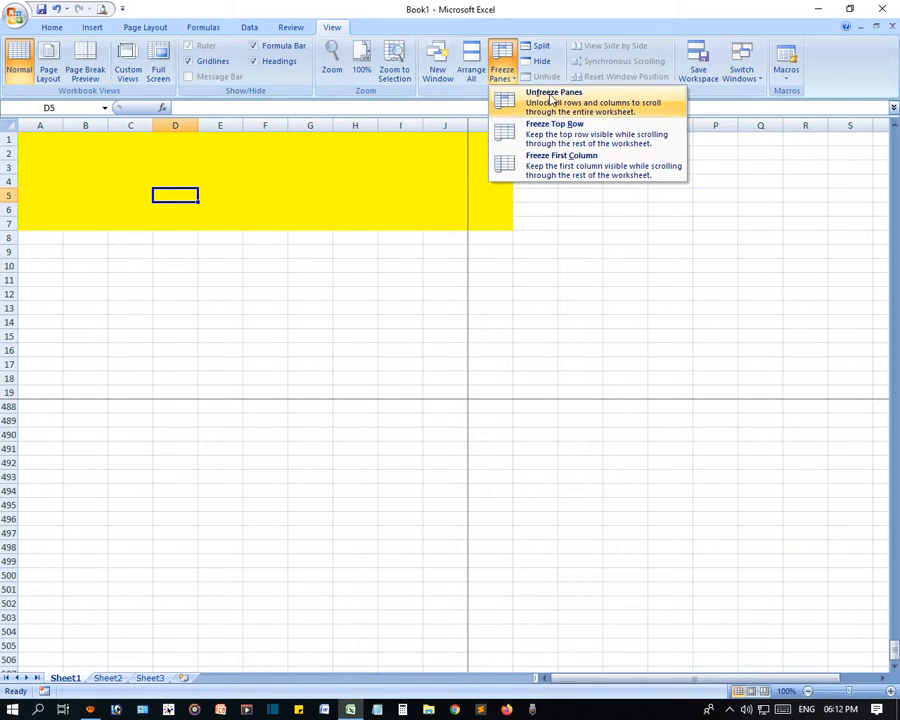
pyautogui.click(574, 105)
pyautogui.click(352, 368)
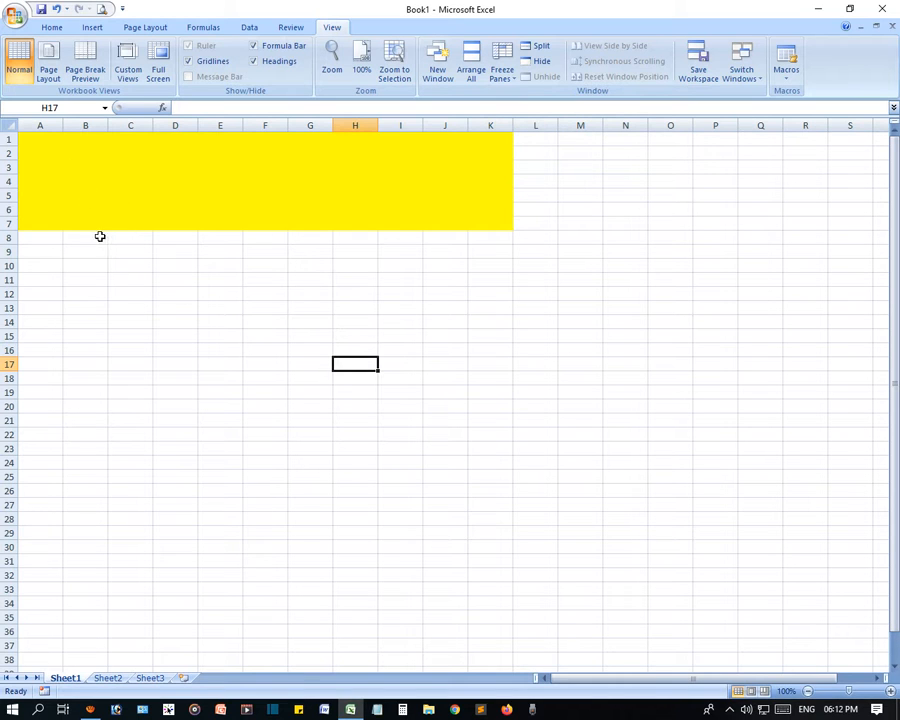
pyautogui.hotkey('ctrl', 'z')
pyautogui.click(171, 295)
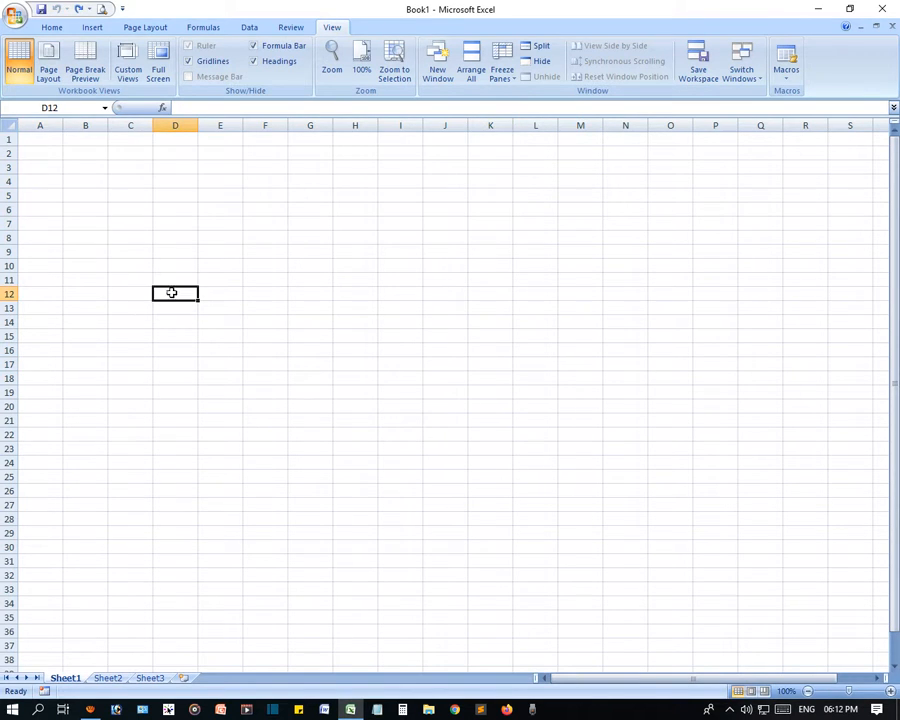
pyautogui.click(44, 143)
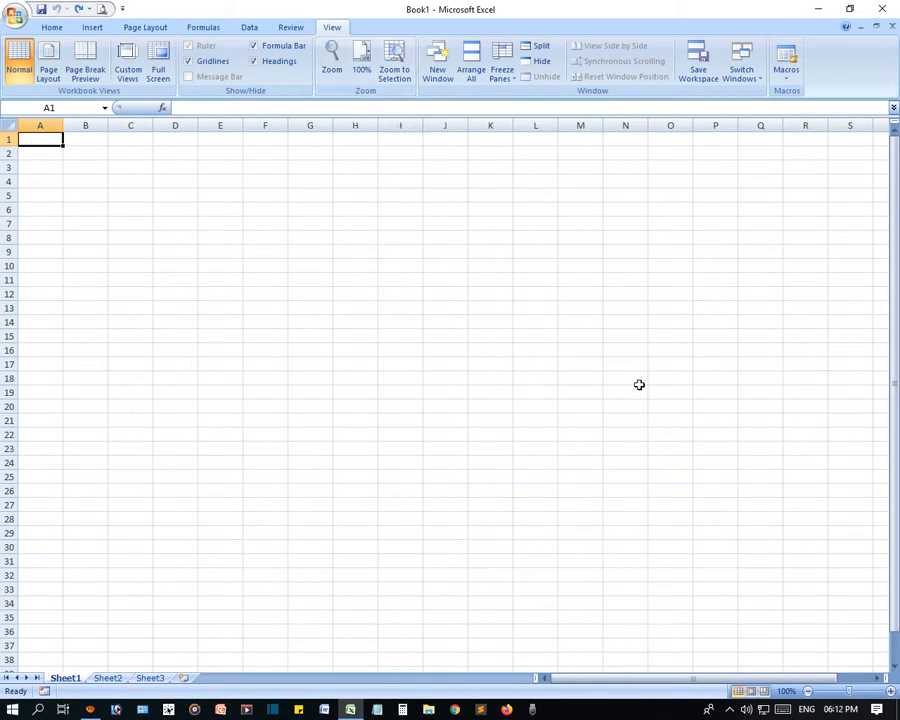
# - Enter headers ID, Name, Email, Phone, Website and Address across A1:F1
pyautogui.write('Id')
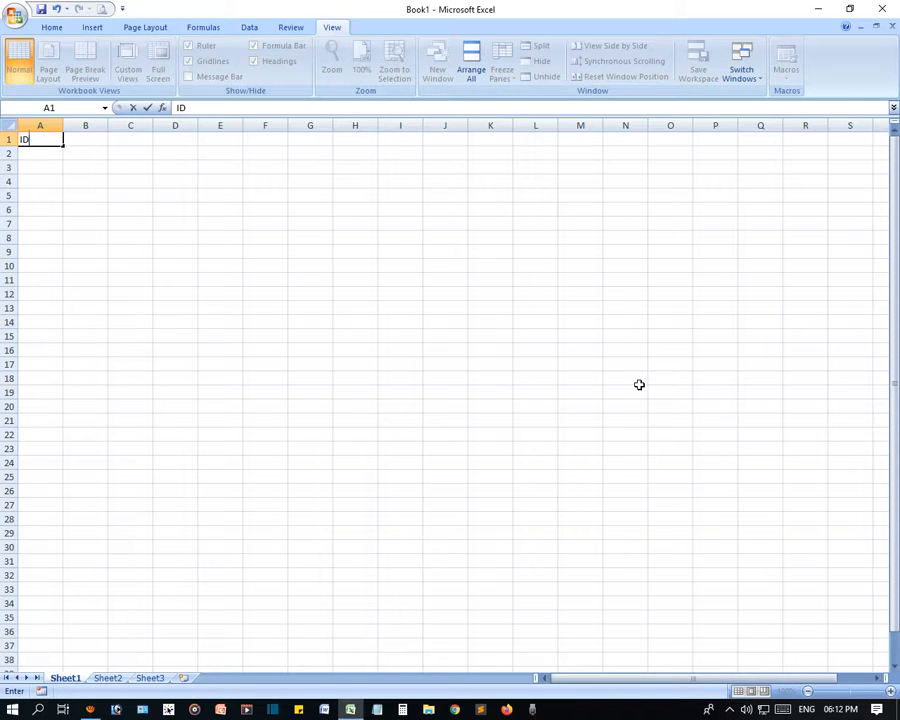
pyautogui.press('Tab')
pyautogui.write('Name')
pyautogui.press('Tab')
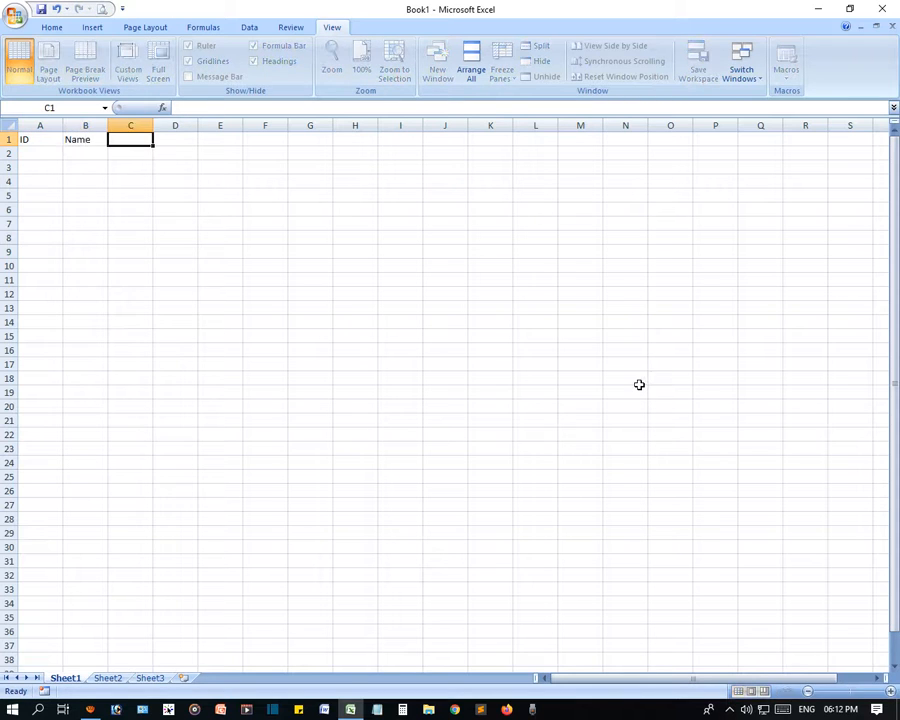
pyautogui.write('Email')
pyautogui.press('Tab')
pyautogui.write('Ph')
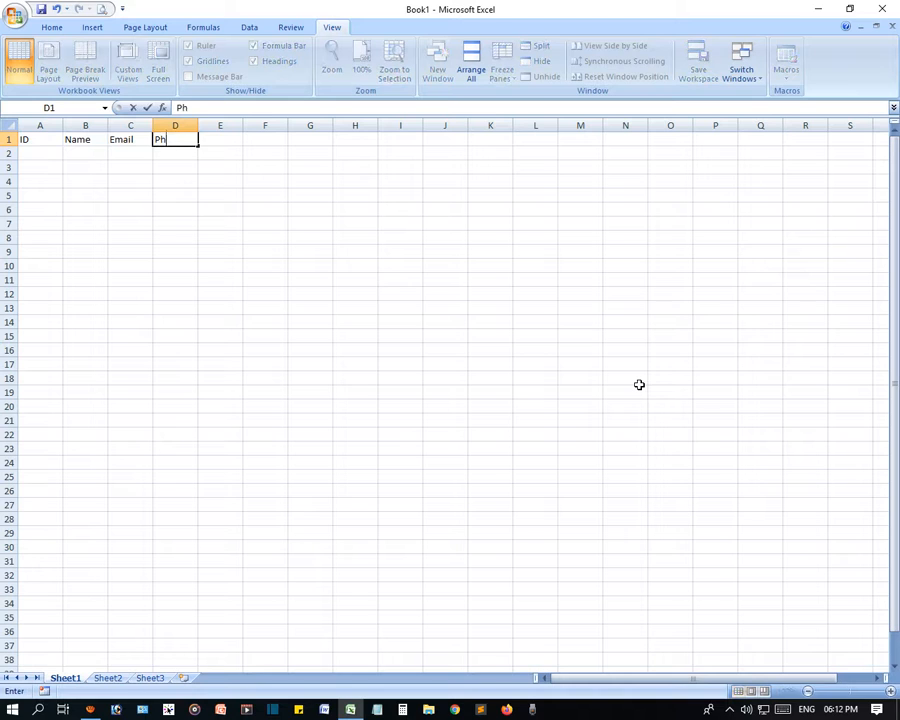
pyautogui.press('Tab')
pyautogui.write('Websit')
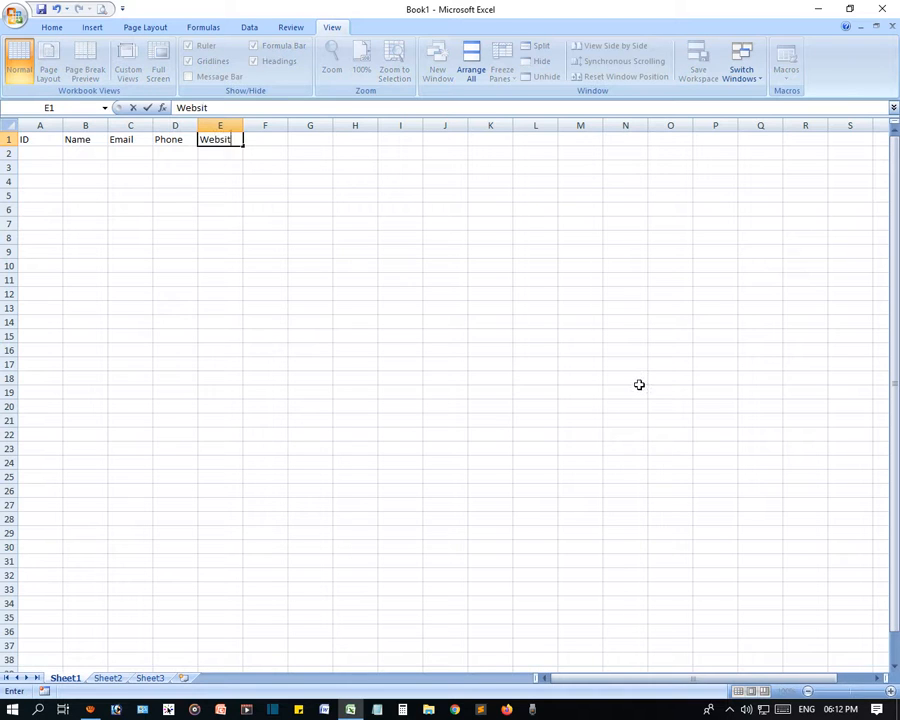
pyautogui.write('e')
pyautogui.press('Tab')
pyautogui.write('Co')
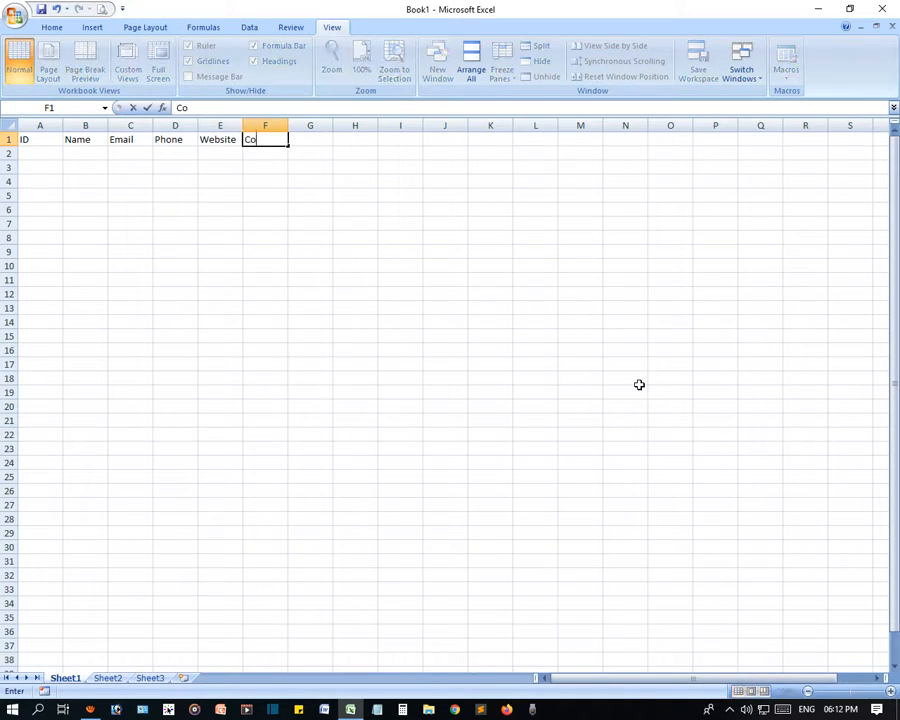
pyautogui.press('BackSpace')
pyautogui.write('Address')
pyautogui.click(301, 251)
# - Widen the Name column and enter the Zip Code and Country headers in G1 and H1
pyautogui.click(30, 138)
pyautogui.moveTo(30, 138); pyautogui.dragTo(622, 125)
pyautogui.click(115, 167)
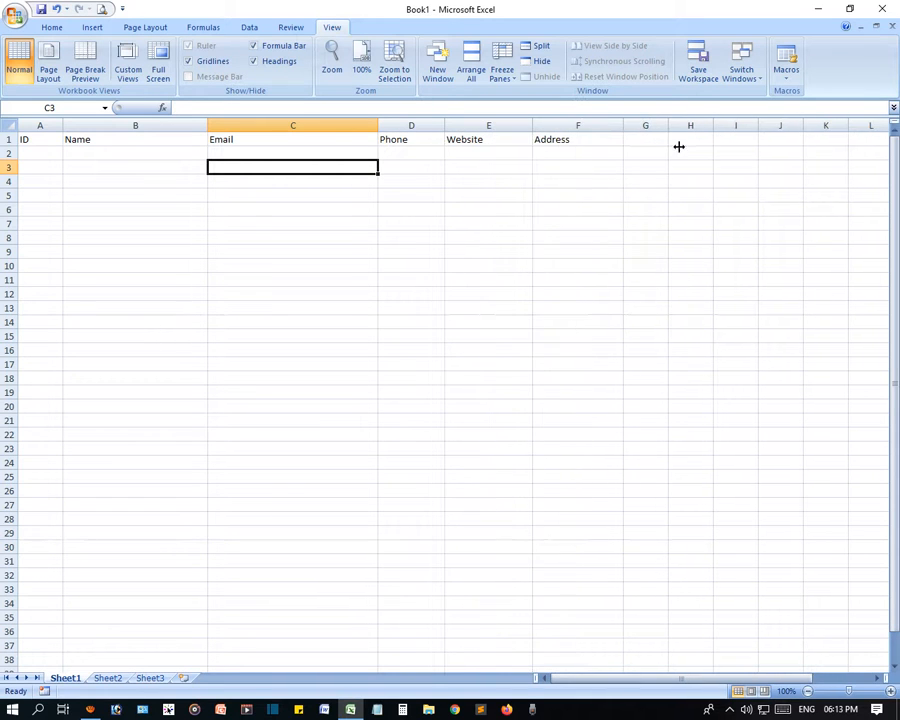
pyautogui.click(657, 141)
pyautogui.write('z')
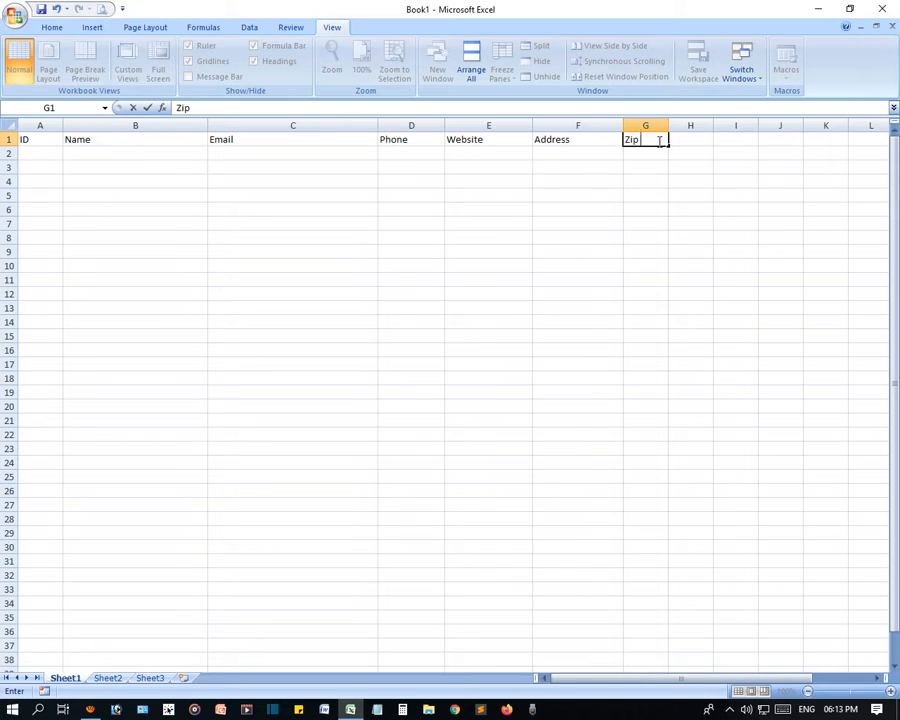
pyautogui.write('ip Code')
pyautogui.press('Tab')
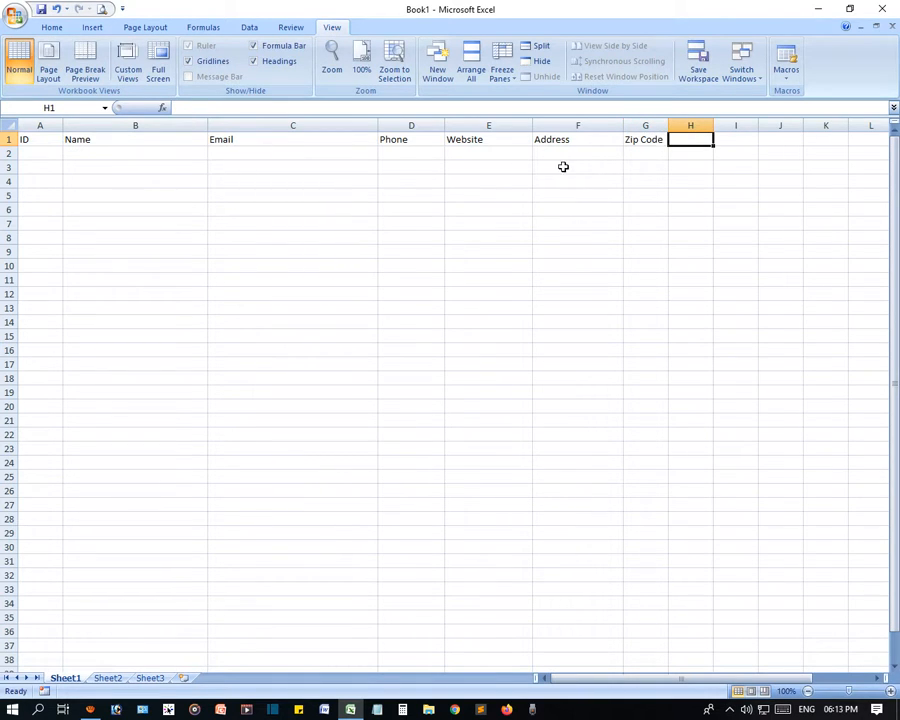
pyautogui.write('Co')
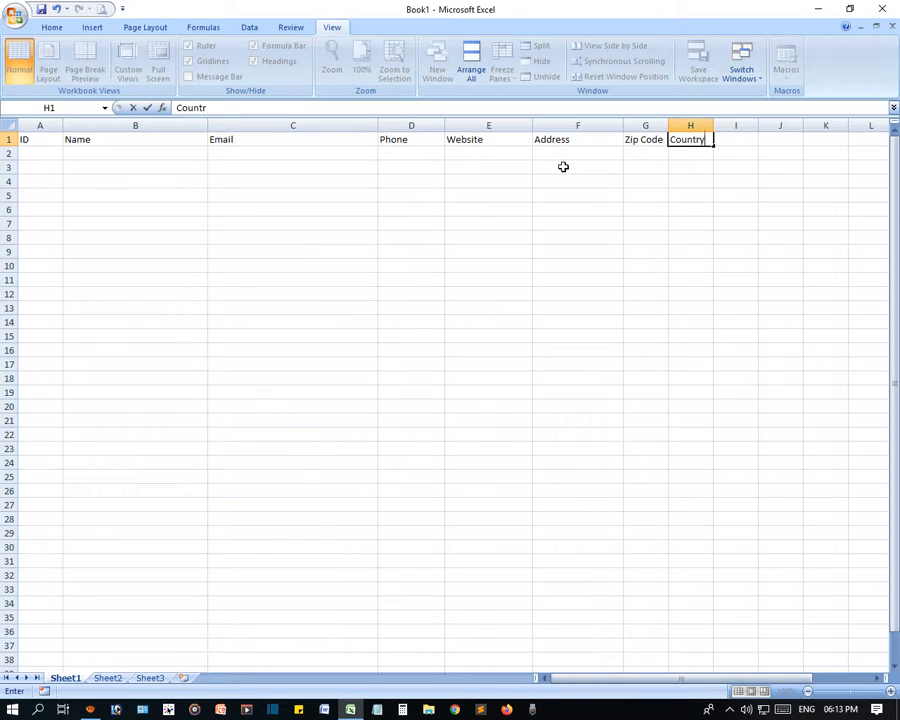
pyautogui.write('untry')
# - Confirm the Country header in H1 and widen the Zip Code and Country columns
pyautogui.click(555, 192)
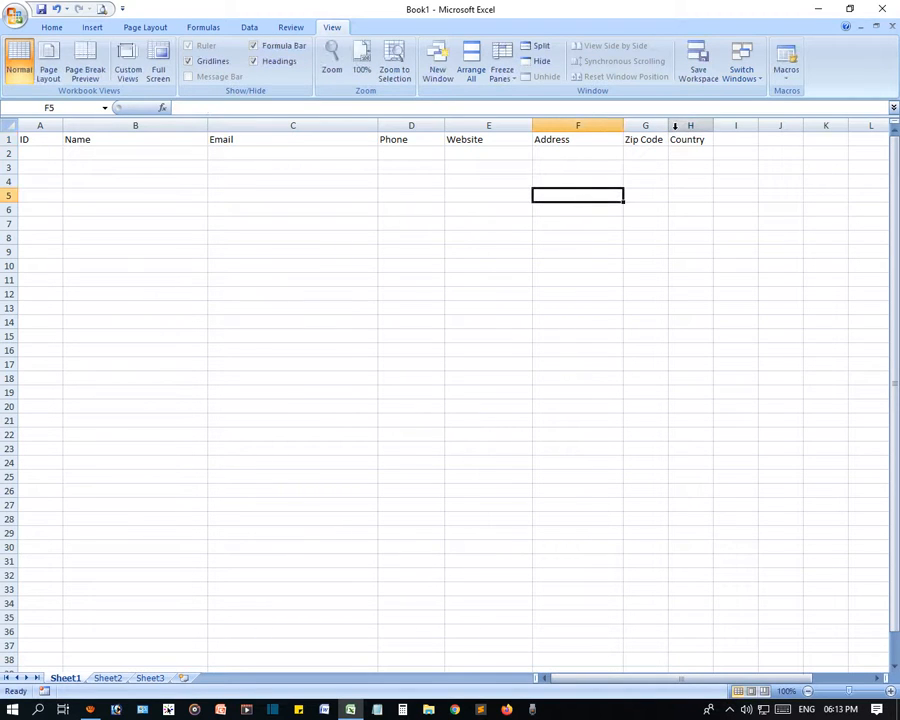
pyautogui.moveTo(666, 126); pyautogui.dragTo(773, 133)
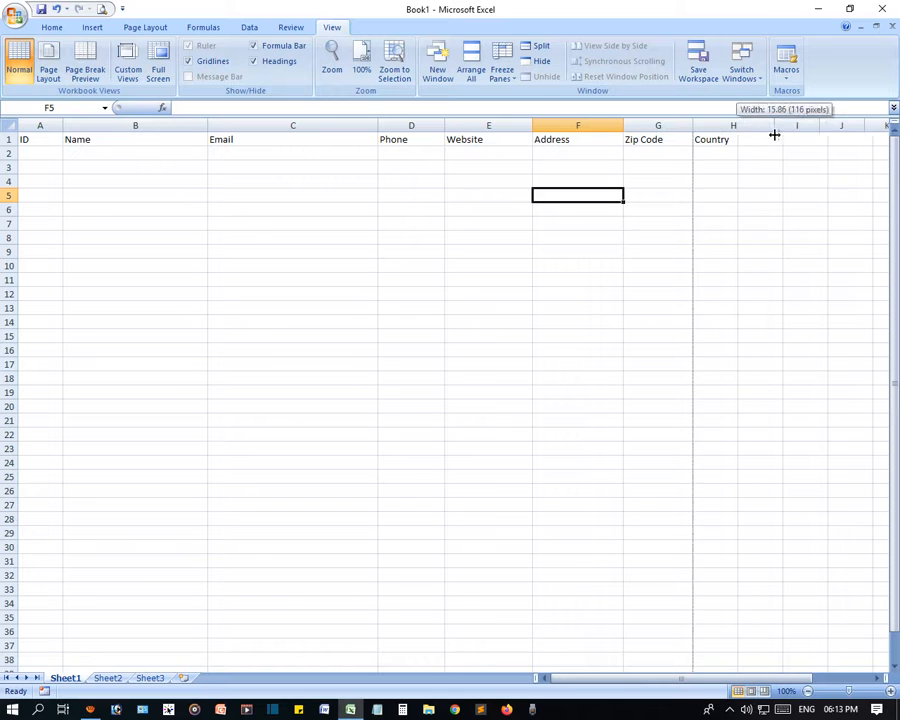
pyautogui.click(40, 139)
# - Select the header row A1:H1 and freeze the top row
pyautogui.moveTo(44, 139); pyautogui.dragTo(723, 145)
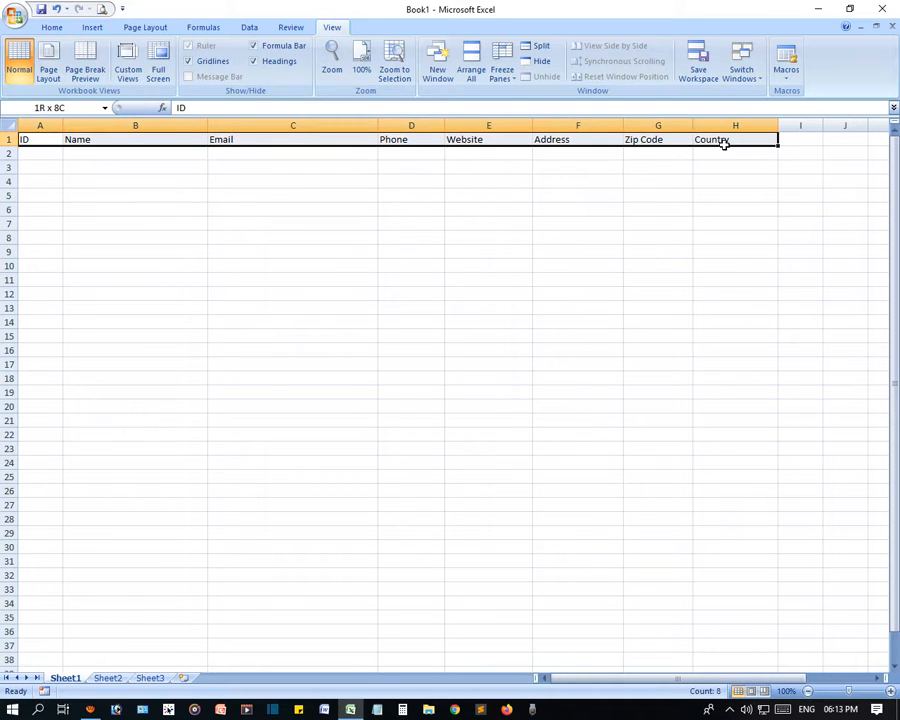
pyautogui.click(503, 76)
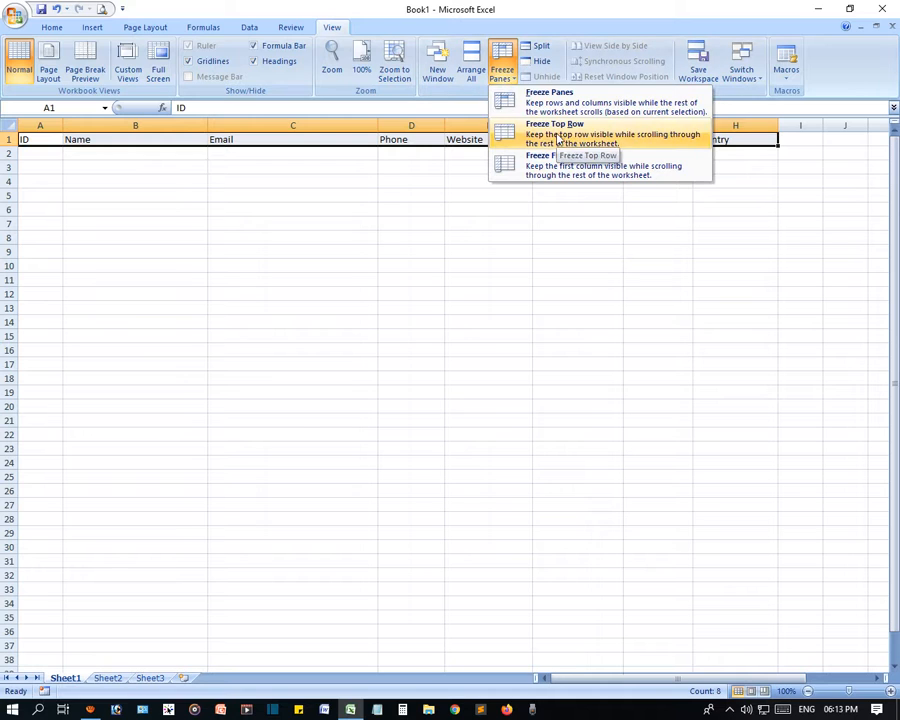
pyautogui.click(550, 130)
pyautogui.click(217, 255)
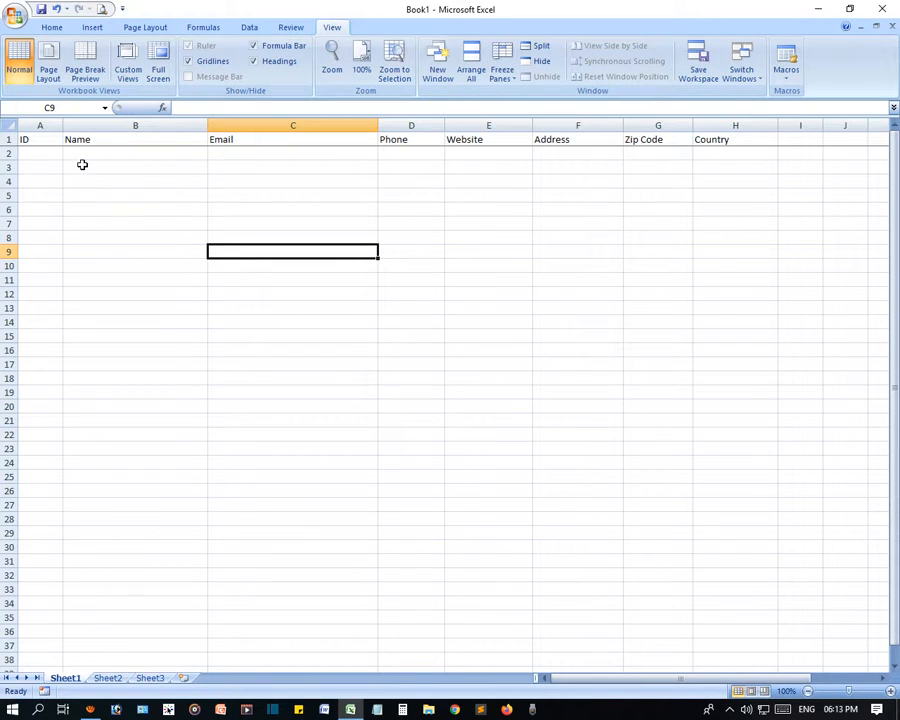
pyautogui.moveTo(52, 137); pyautogui.dragTo(732, 140)
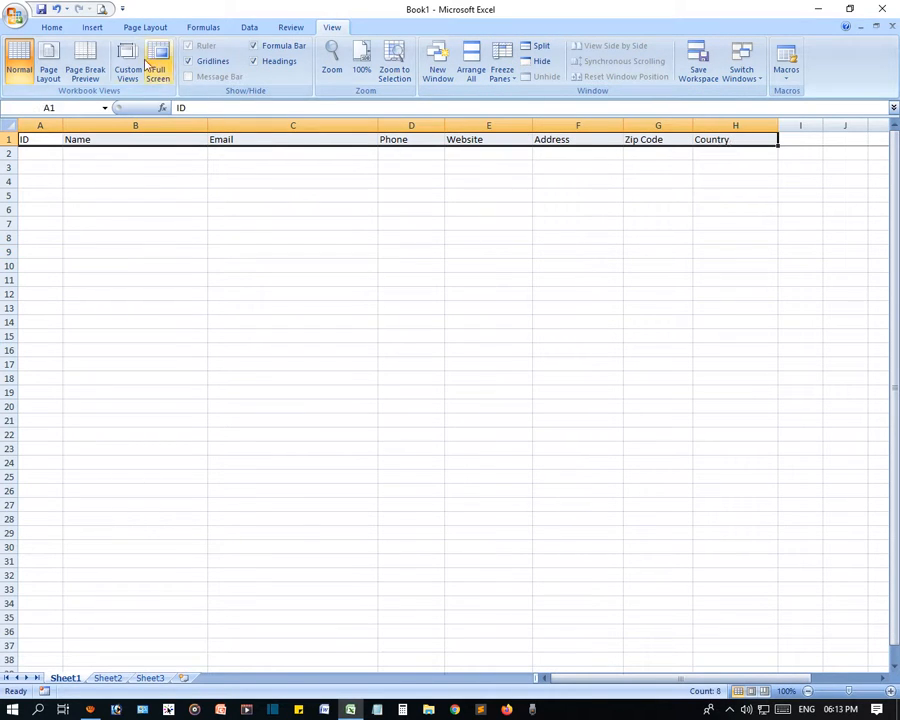
pyautogui.click(55, 28)
# - Shade the header row with a grey fill colour
pyautogui.click(216, 73)
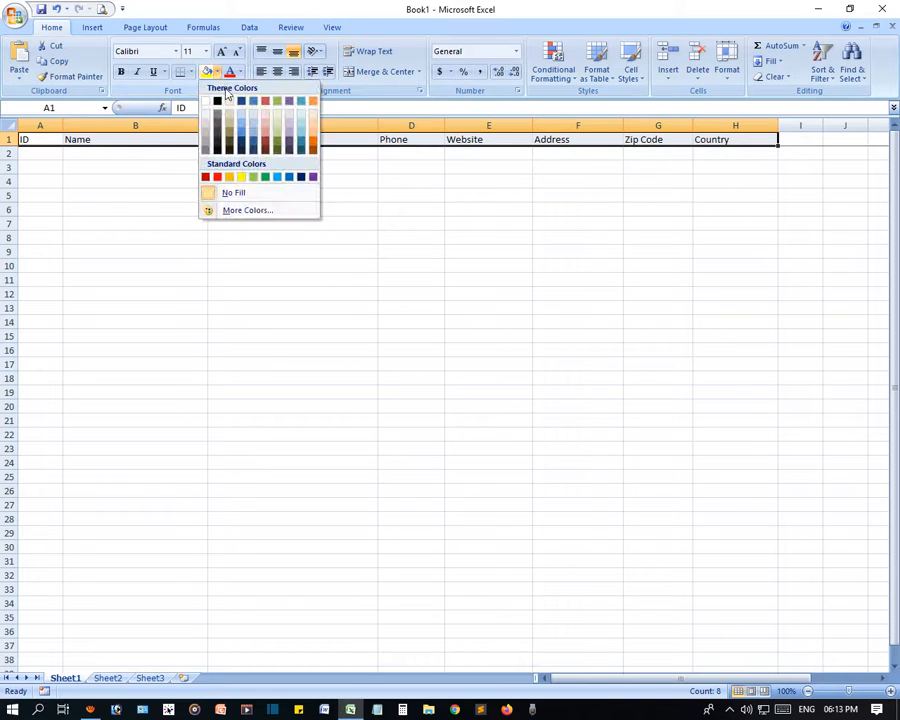
pyautogui.click(208, 125)
pyautogui.click(265, 312)
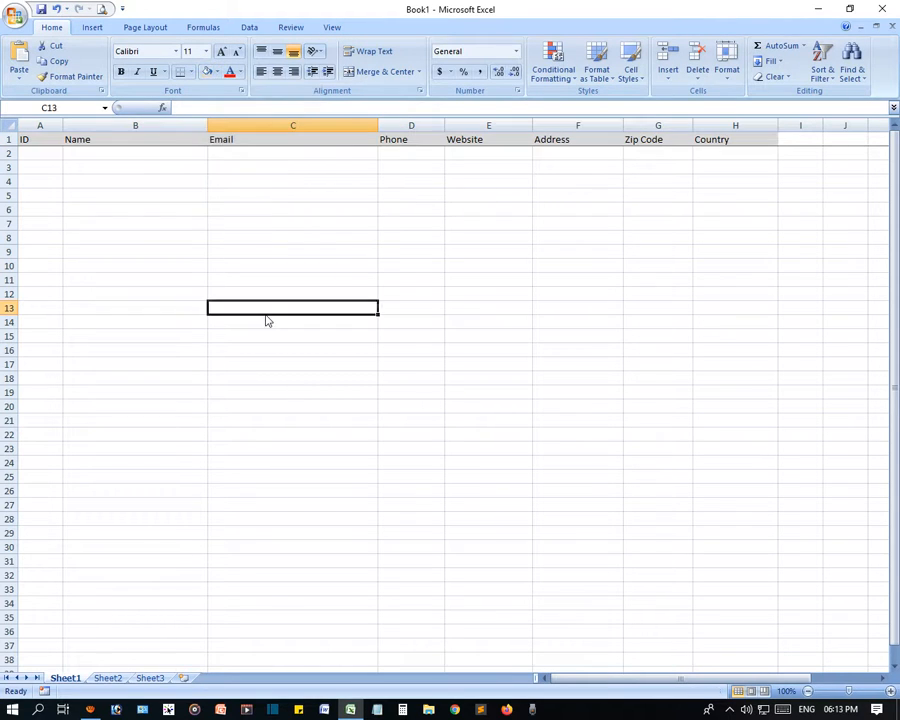
# - Enter ID 01, the contact's name, e-mail address and phone number in A2:D2
pyautogui.click(45, 154)
pyautogui.write('01')
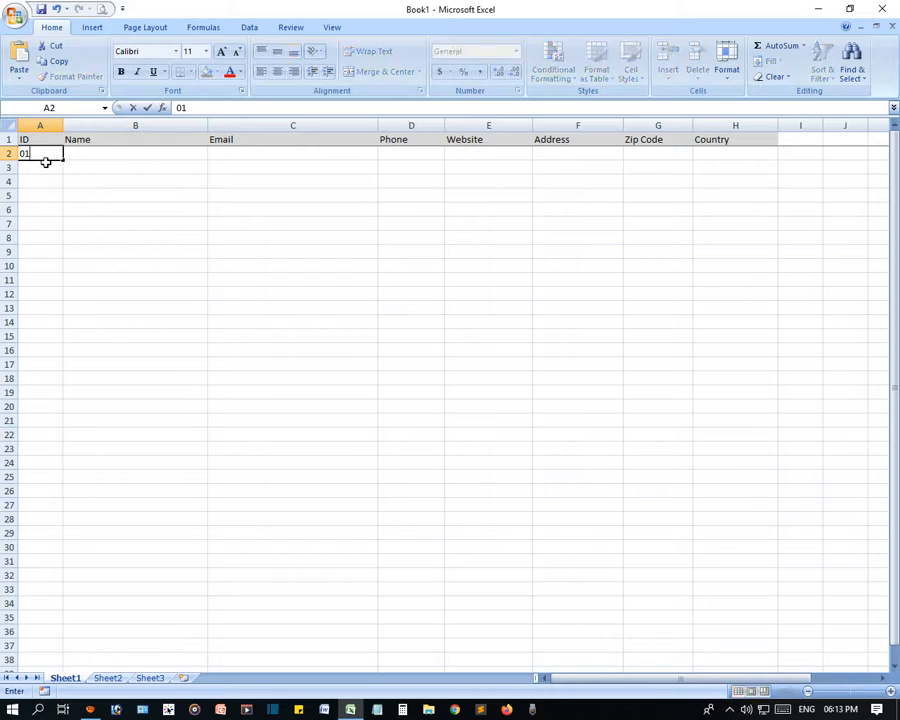
pyautogui.press('Tab')
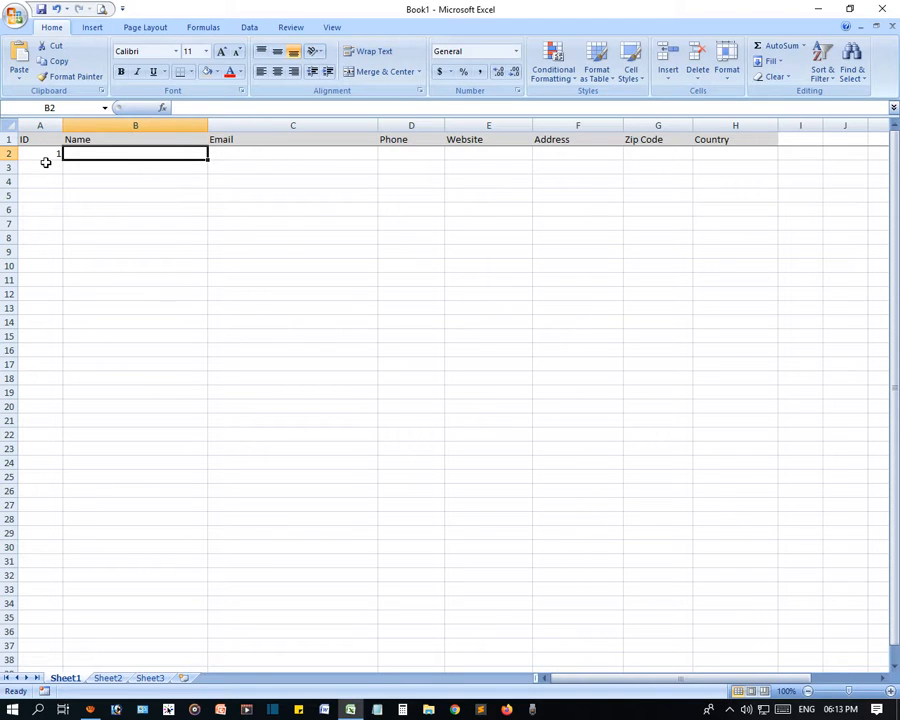
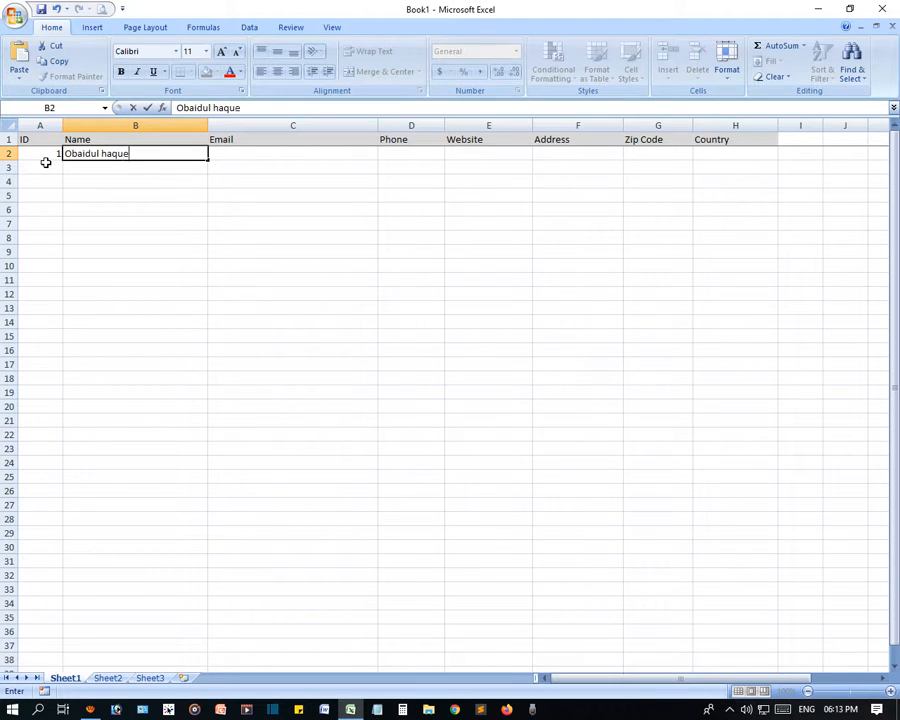
pyautogui.press('Tab')
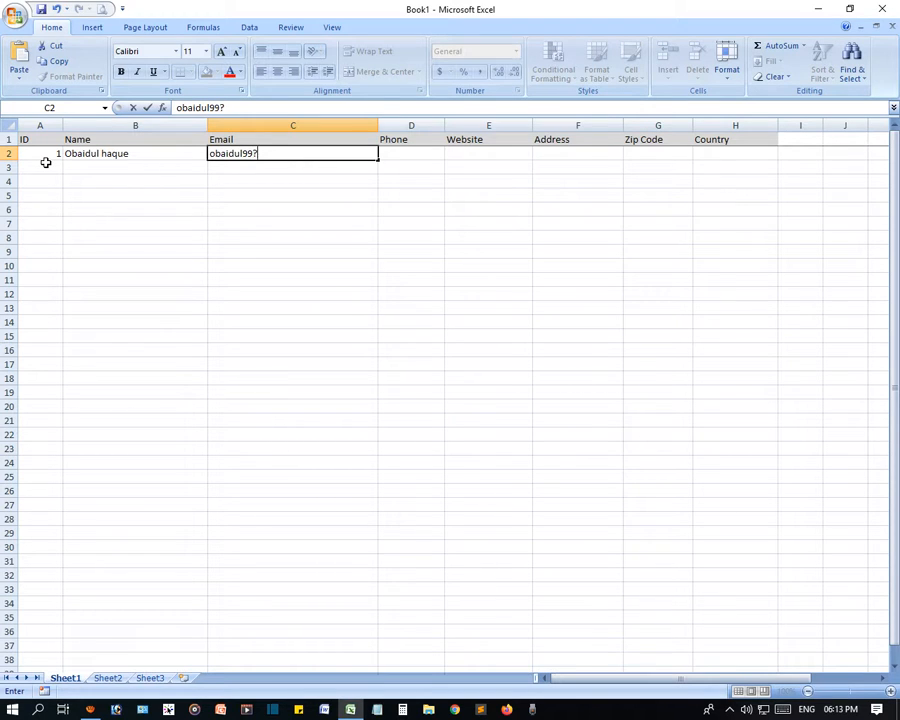
pyautogui.press('Tab')
pyautogui.write('00')
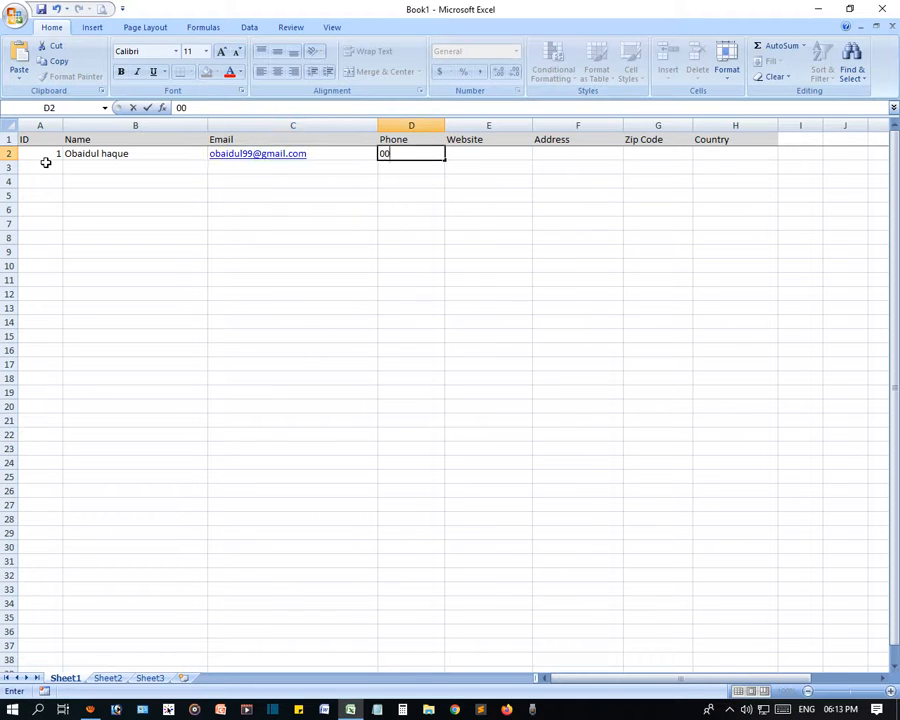
pyautogui.write('000')
pyautogui.press('Tab')
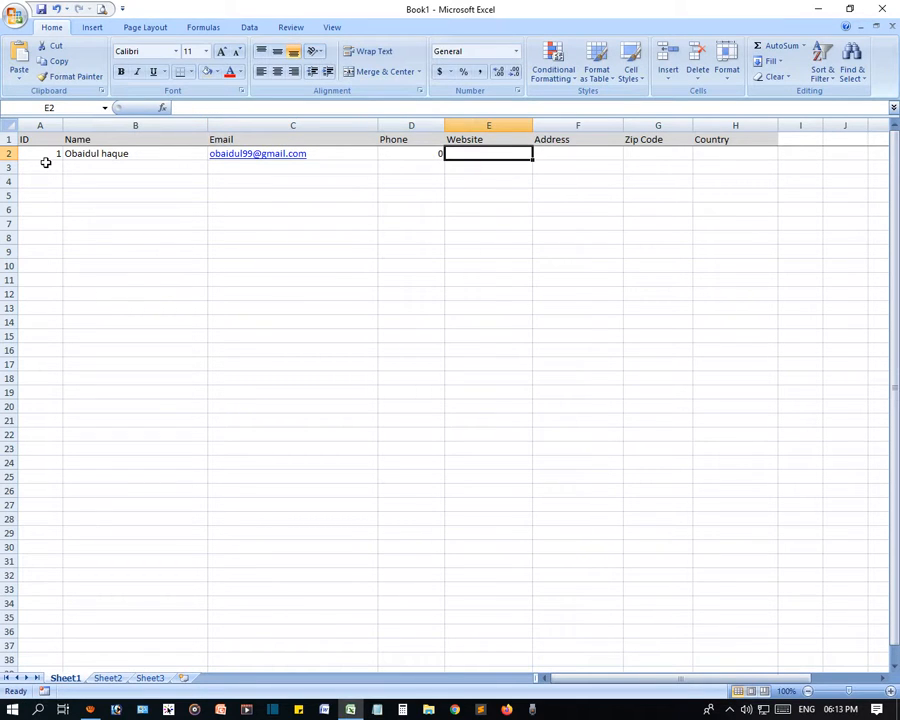
# - Fill E2:H2 with the website, address Bogura, zip code 5800 and country Bangladesh
pyautogui.write('www.onlineschool.com')
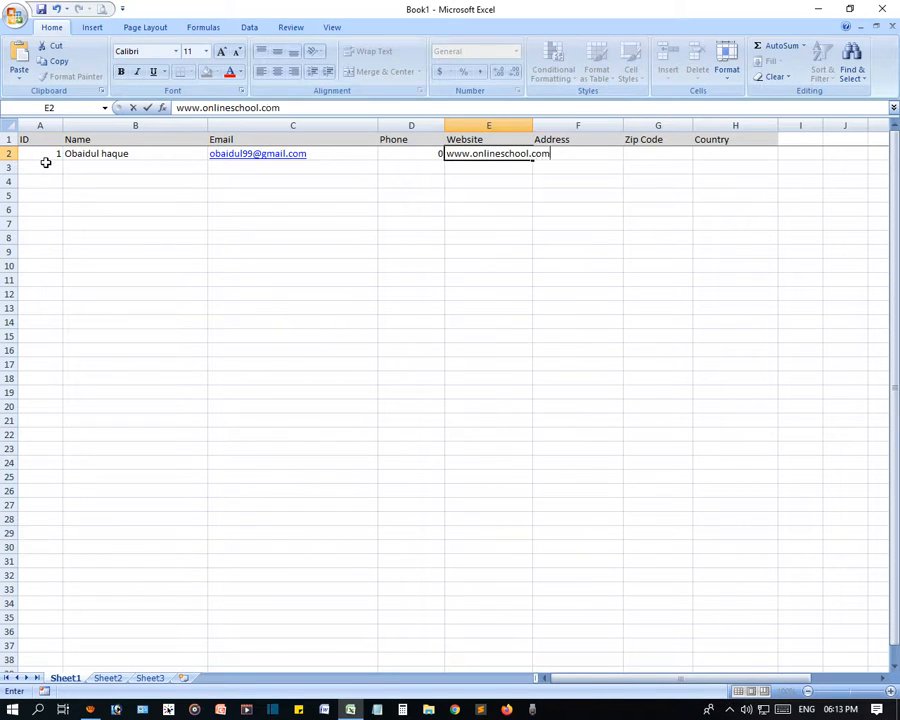
pyautogui.press('Tab')
pyautogui.write('Bog')
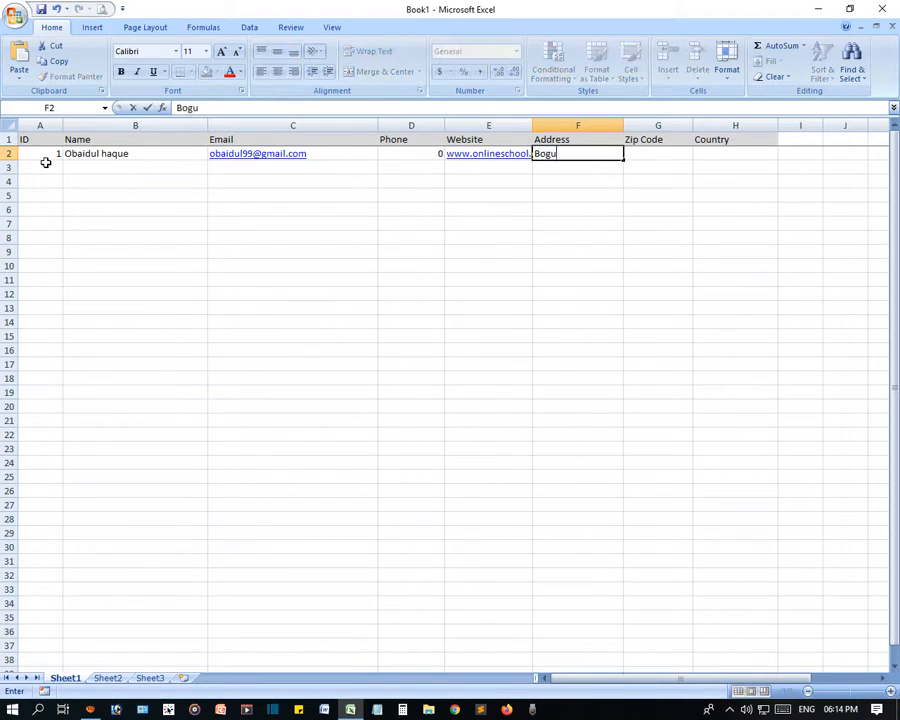
pyautogui.press('Tab')
pyautogui.write('58')
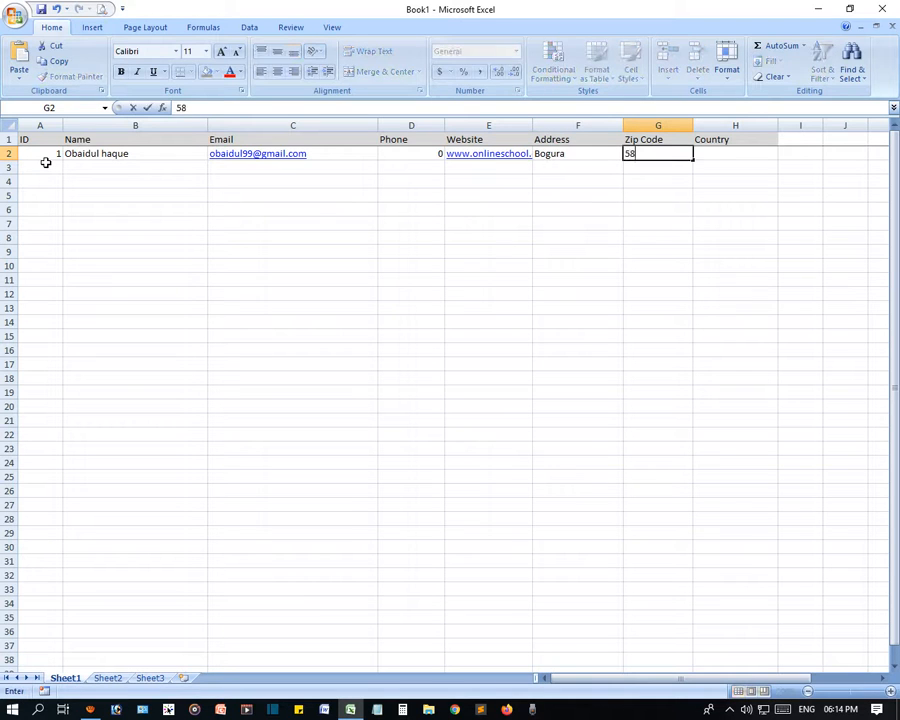
pyautogui.press('Tab')
pyautogui.write('Bangla')
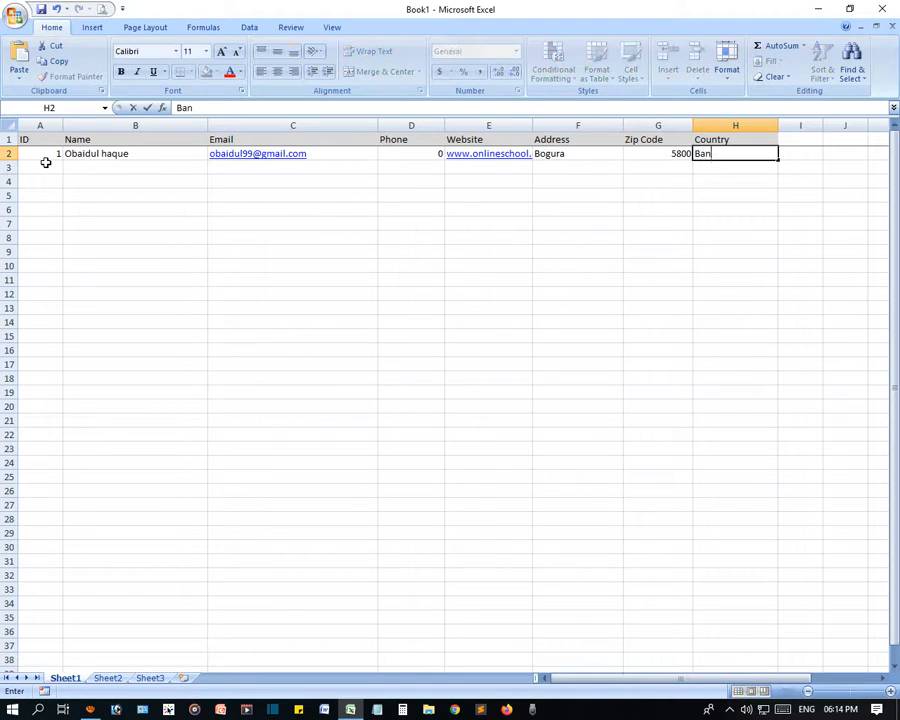
pyautogui.click(102, 217)
pyautogui.click(52, 154)
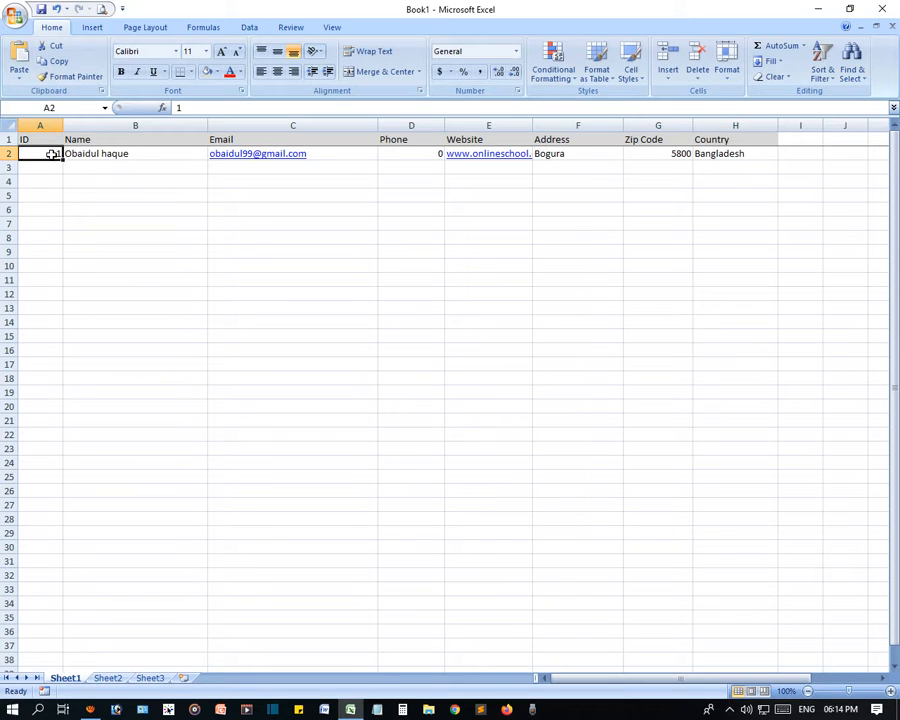
# - Copy the first record A2:H2 down through row 28 with the fill handle
pyautogui.keyDown('shift'); pyautogui.click(745, 154); pyautogui.keyUp('shift')
pyautogui.moveTo(781, 162); pyautogui.dragTo(781, 524)
pyautogui.scroll(-4, 313, 561)
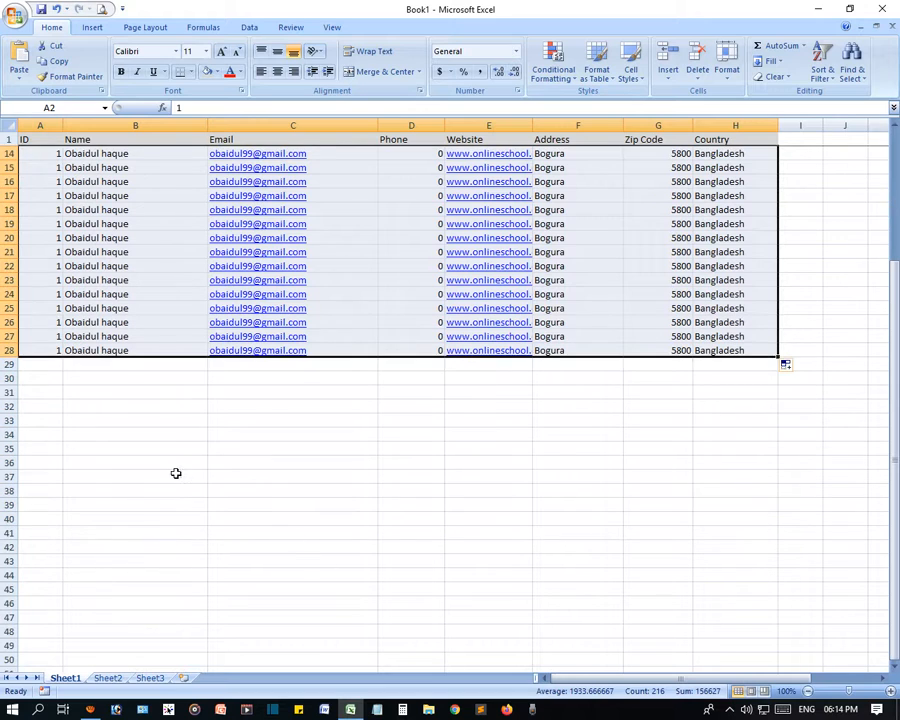
pyautogui.click(176, 474)
pyautogui.scroll(4, 106, 293)
# - Number the IDs down column A as a series, undoing the repeated 1–29 fill
pyautogui.click(46, 152)
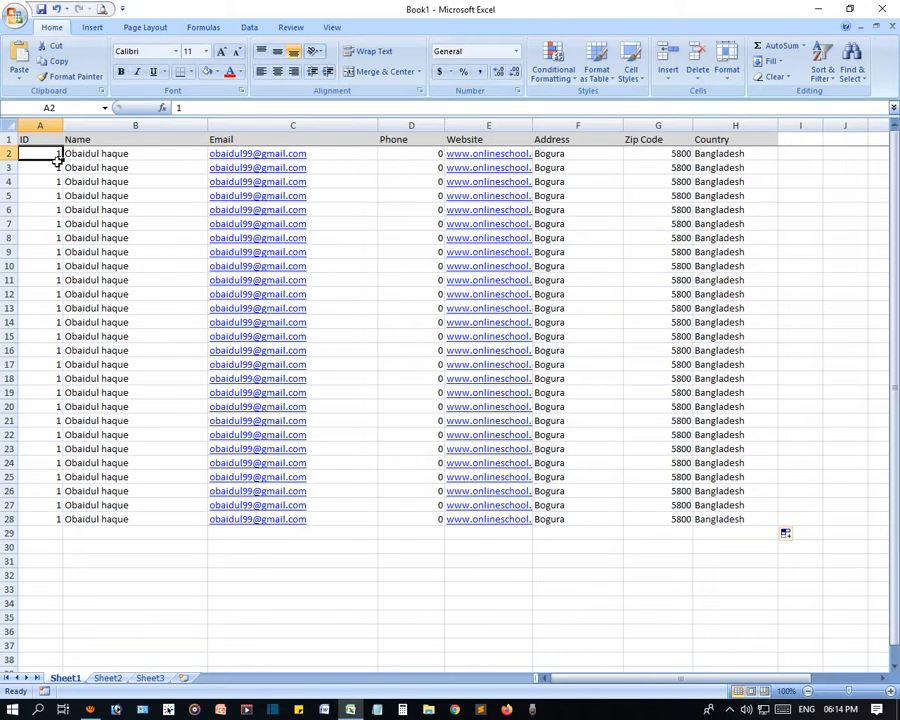
pyautogui.moveTo(62, 160); pyautogui.dragTo(44, 565)
pyautogui.scroll(-8, 280, 460)
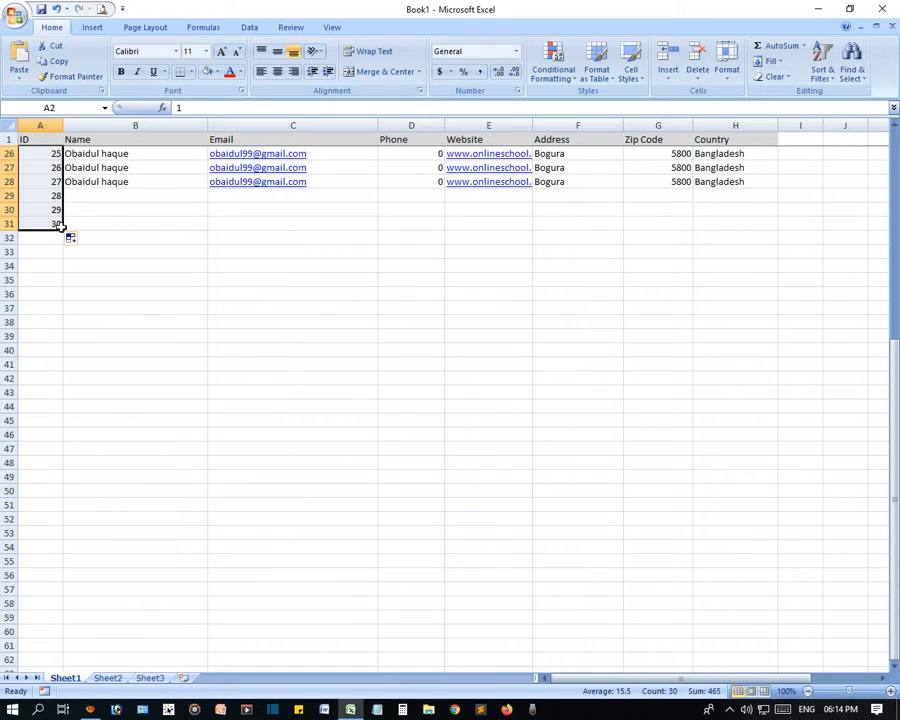
pyautogui.moveTo(62, 226); pyautogui.dragTo(44, 632)
pyautogui.click(259, 391)
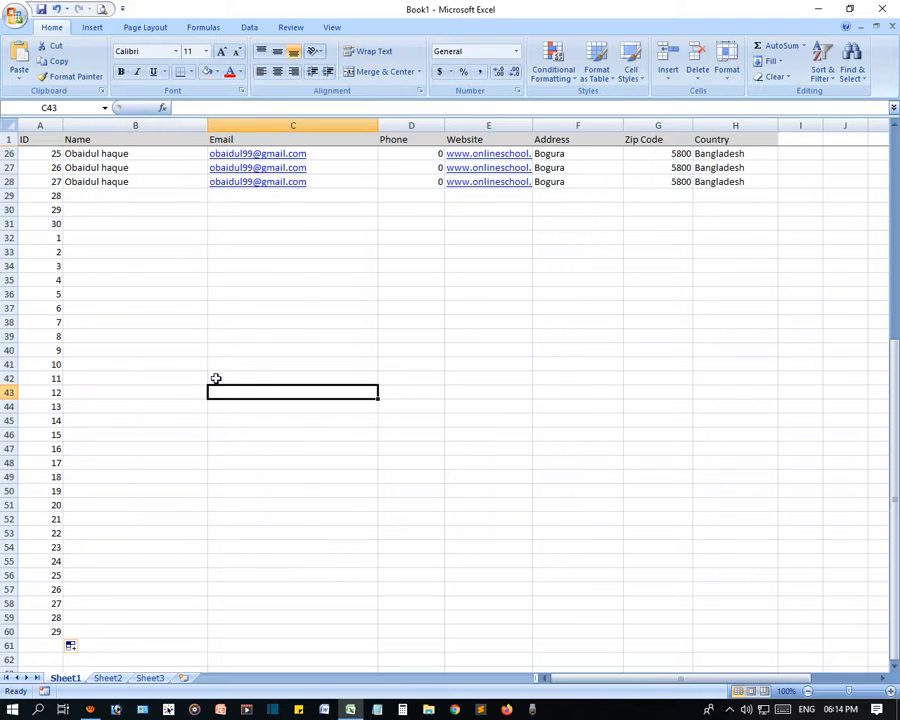
pyautogui.hotkey('ctrl', 'z')
# - Continue the ID series from 30 down to 68
pyautogui.click(173, 603)
pyautogui.scroll(-6, 98, 555)
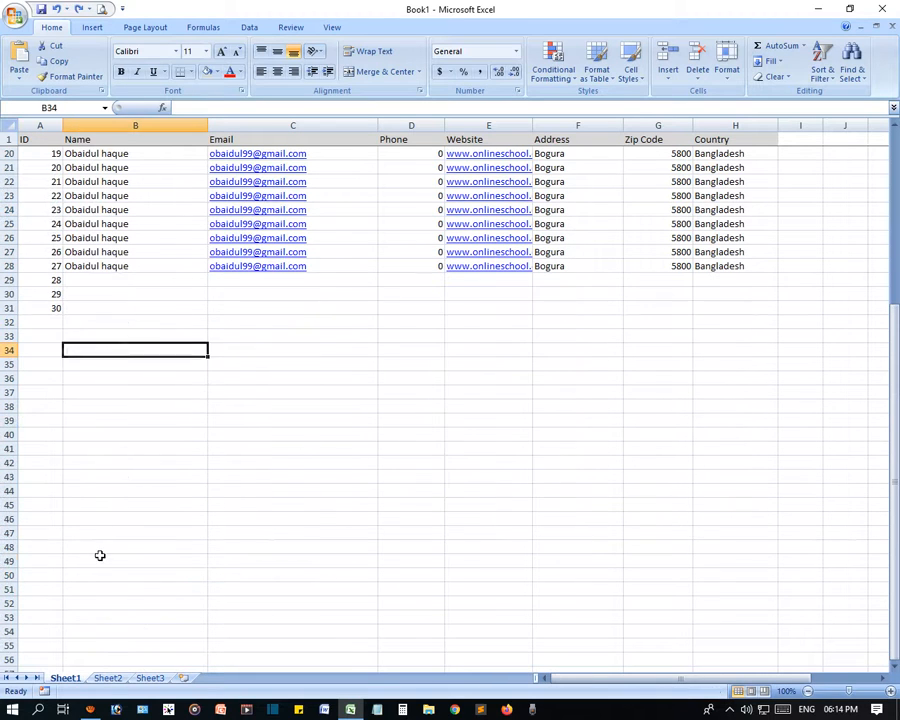
pyautogui.click(45, 309)
pyautogui.moveTo(60, 314); pyautogui.dragTo(44, 650)
pyautogui.click(232, 362)
pyautogui.scroll(11, 423, 256)
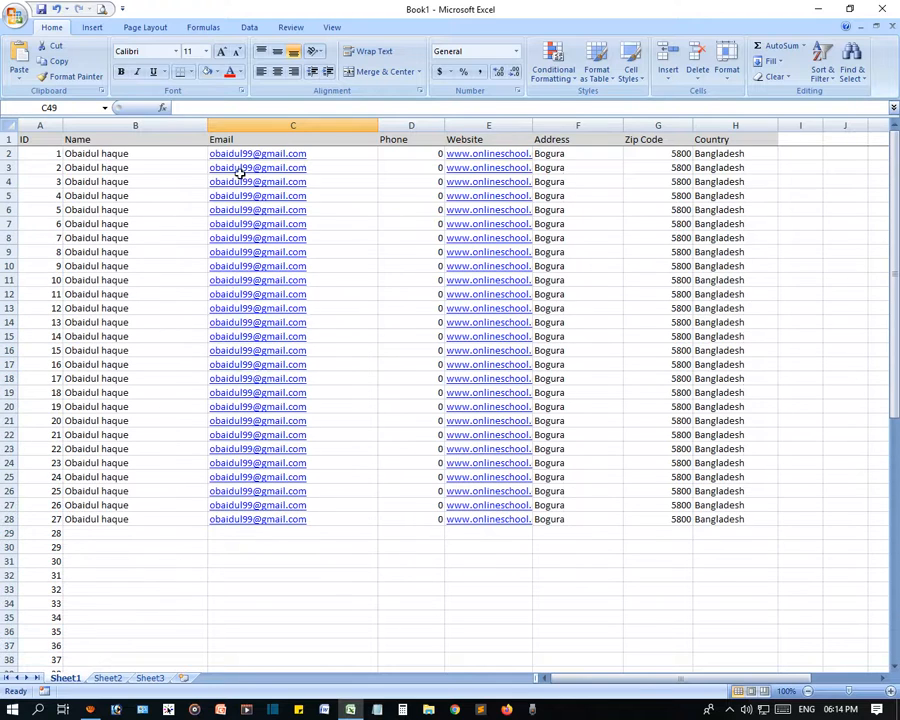
pyautogui.moveTo(41, 140); pyautogui.dragTo(753, 518)
# - Right-align the Country values in H2:H28
pyautogui.click(745, 477)
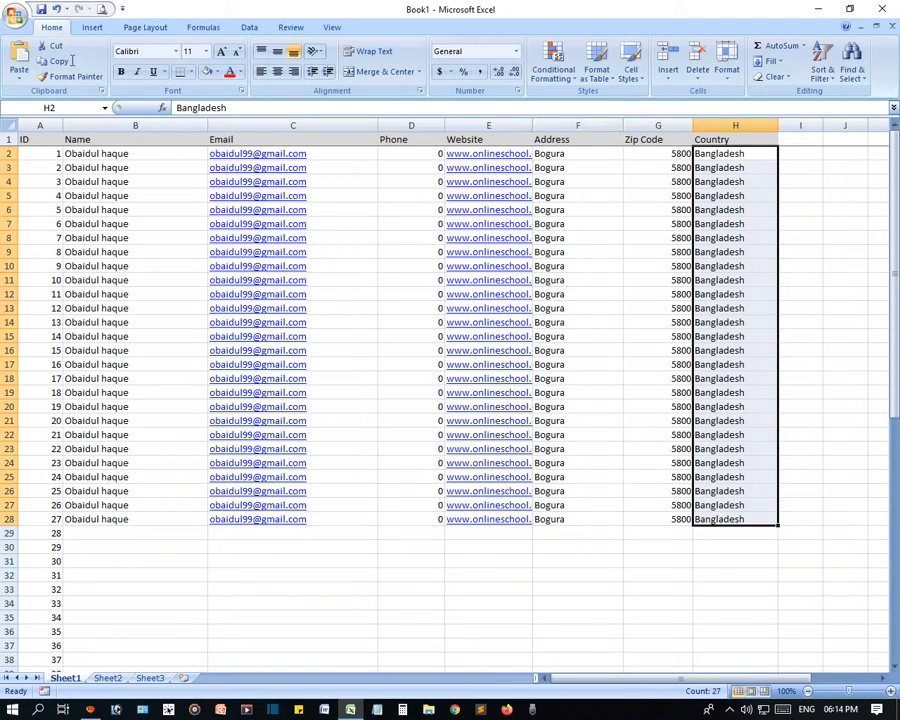
pyautogui.click(293, 72)
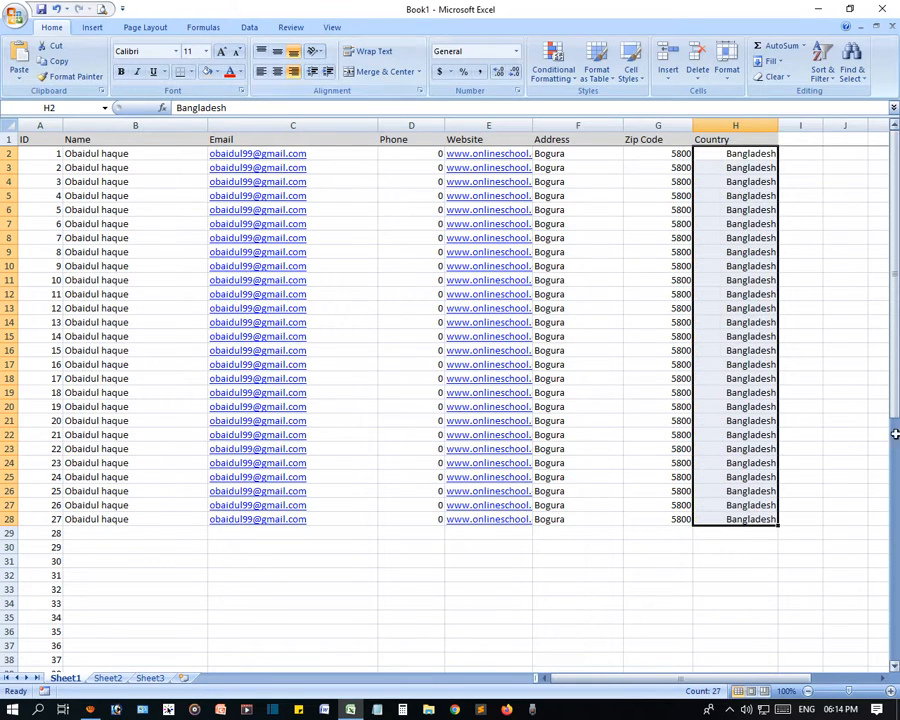
pyautogui.click(666, 335)
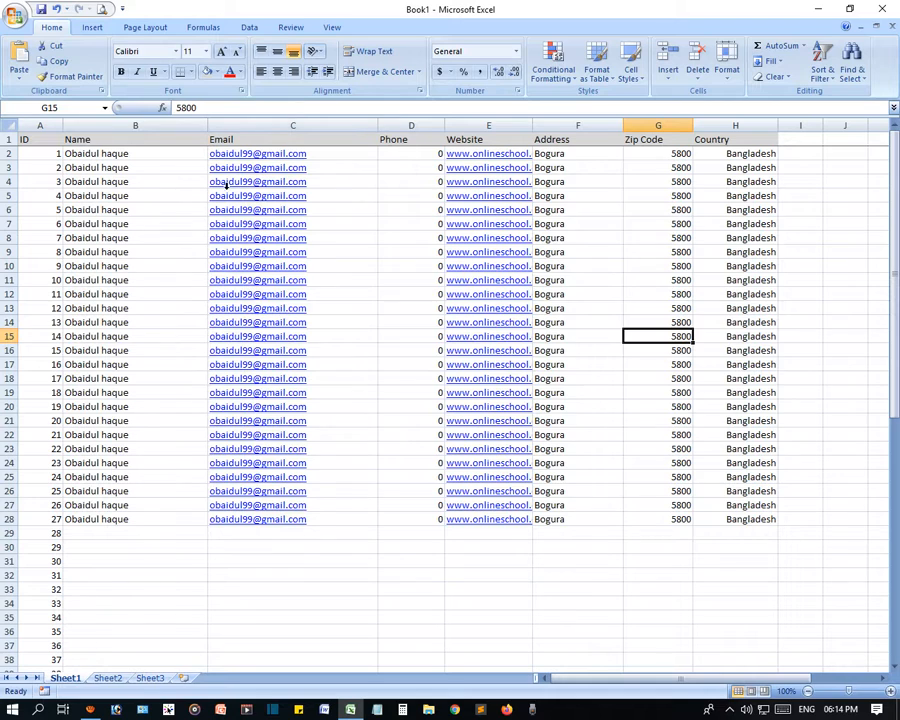
# - Scroll through the sheet, click a few cells, and select the ID column
pyautogui.scroll(-20, 518, 406)
pyautogui.scroll(7, 500, 365)
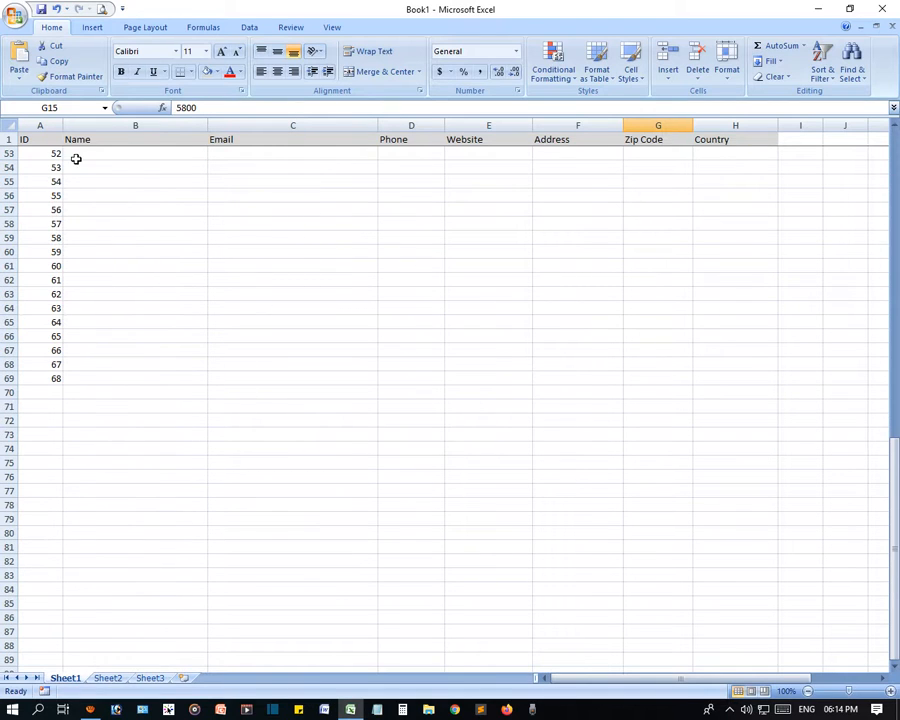
pyautogui.click(92, 210)
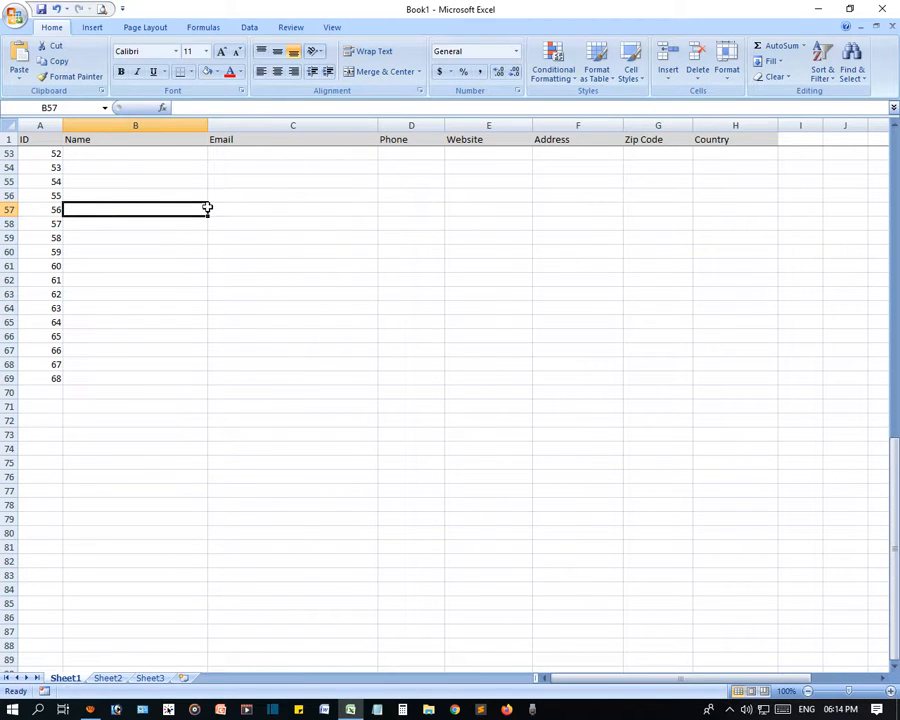
pyautogui.click(250, 181)
pyautogui.click(406, 167)
pyautogui.click(540, 237)
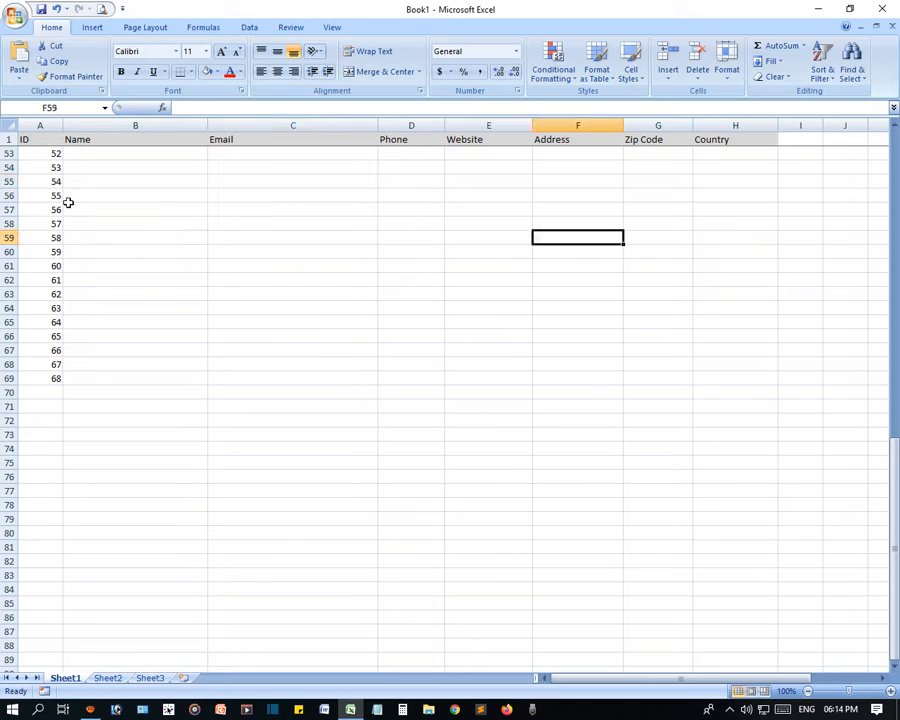
pyautogui.scroll(17, 68, 203)
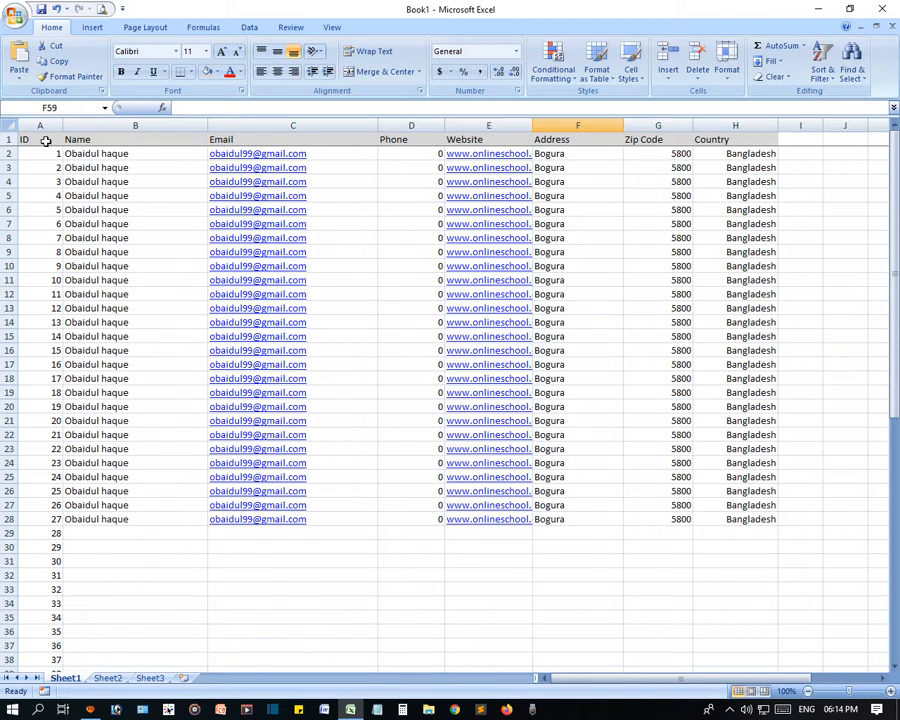
pyautogui.click(40, 126)
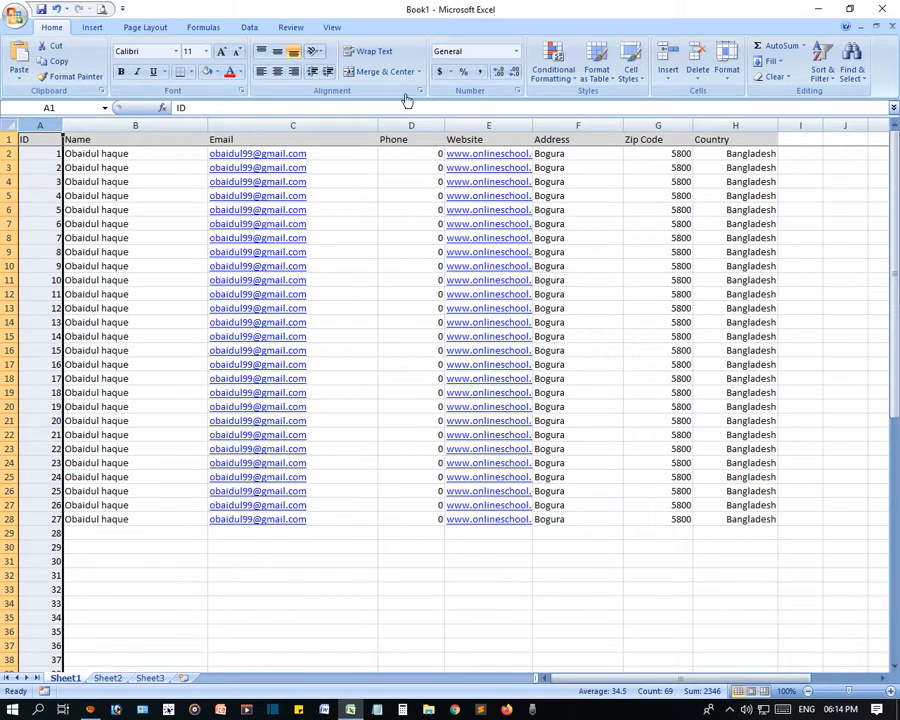
# - Freeze the first column so the IDs stay visible
pyautogui.click(332, 27)
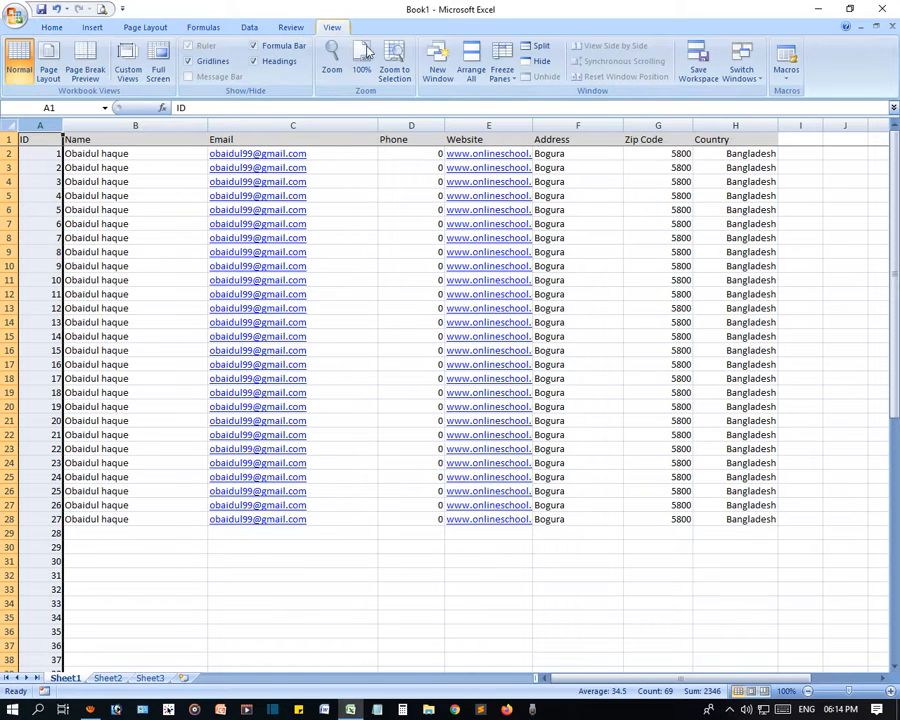
pyautogui.click(502, 65)
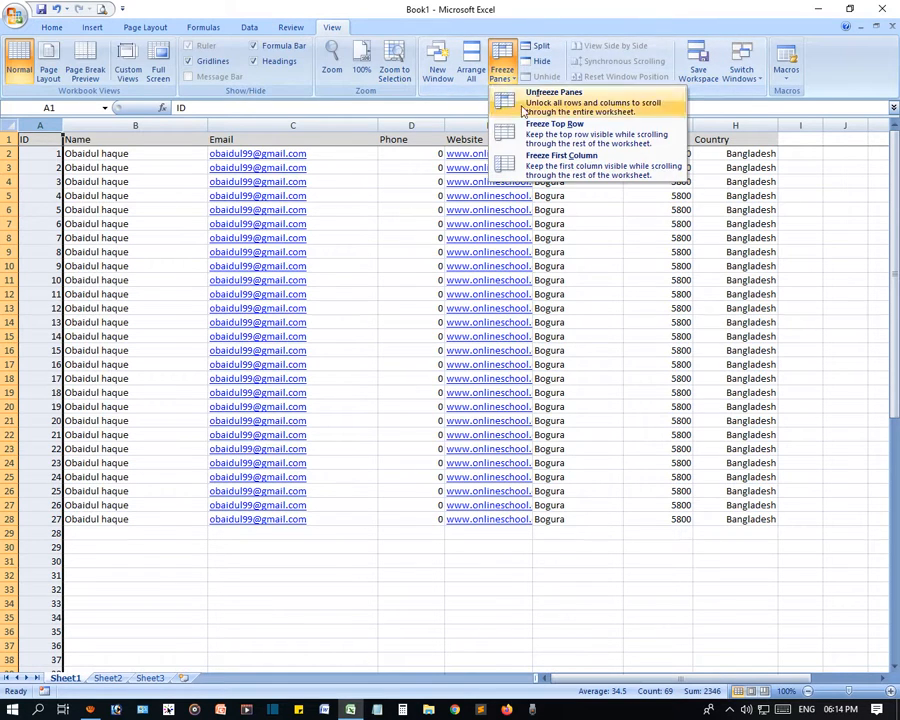
pyautogui.click(578, 170)
pyautogui.click(411, 477)
# - Scroll down and across the sheet to check the frozen ID column, then scroll back
pyautogui.scroll(-19, 437, 556)
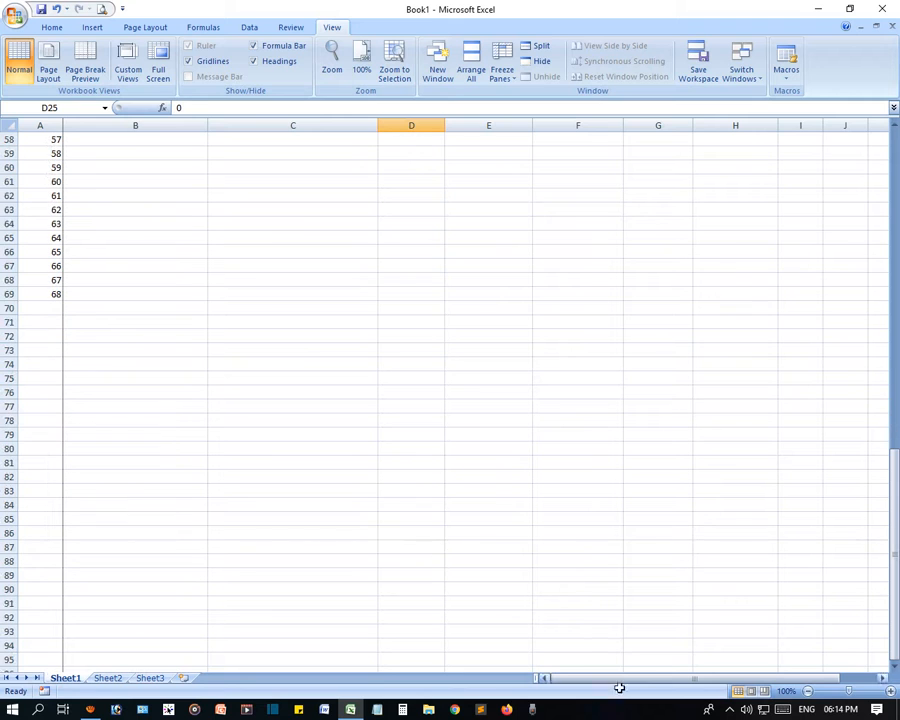
pyautogui.click(882, 679)
pyautogui.click(882, 679)
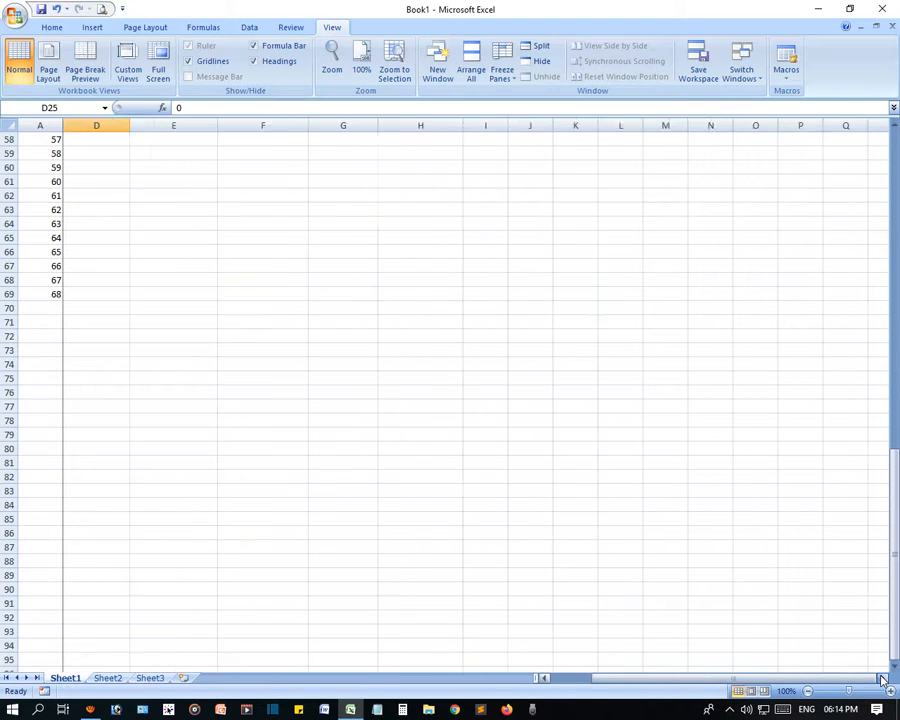
pyautogui.click(882, 679)
pyautogui.click(55, 167)
pyautogui.scroll(8, 54, 563)
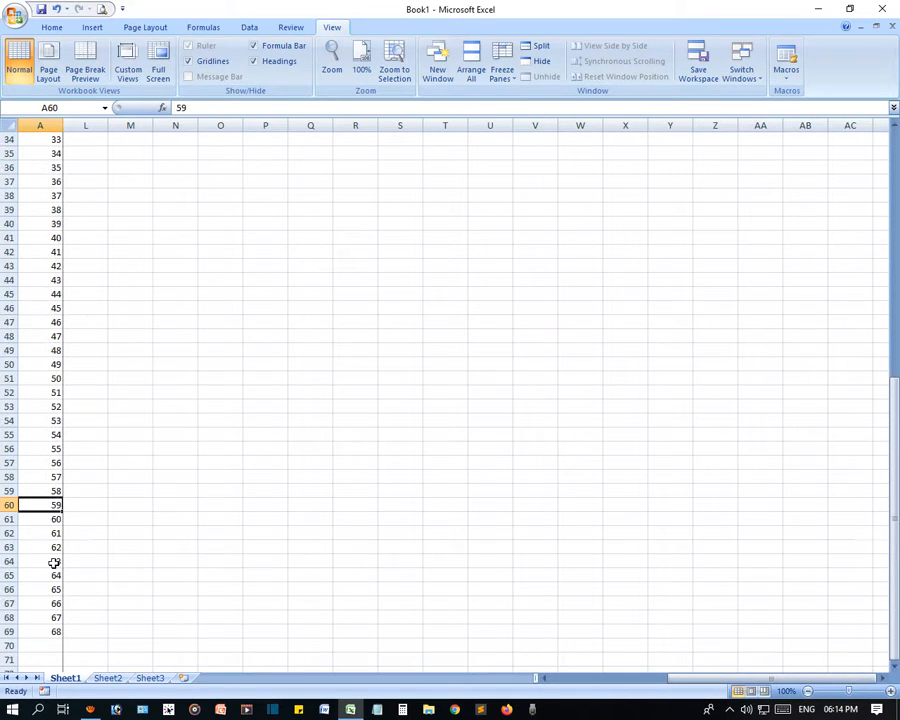
pyautogui.scroll(11, 54, 563)
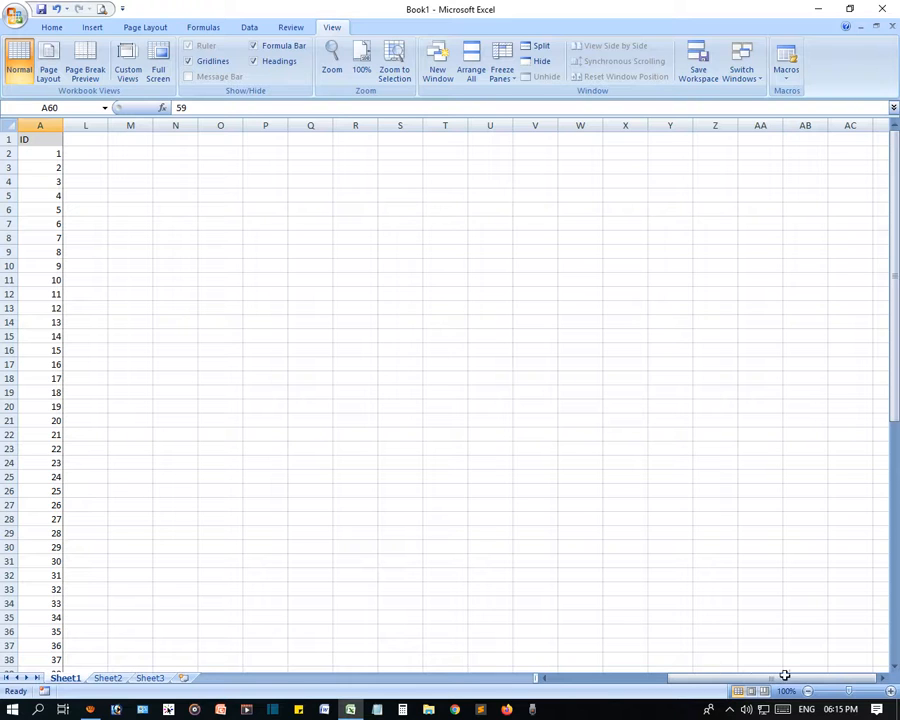
pyautogui.moveTo(785, 676); pyautogui.dragTo(655, 676)
pyautogui.click(370, 465)
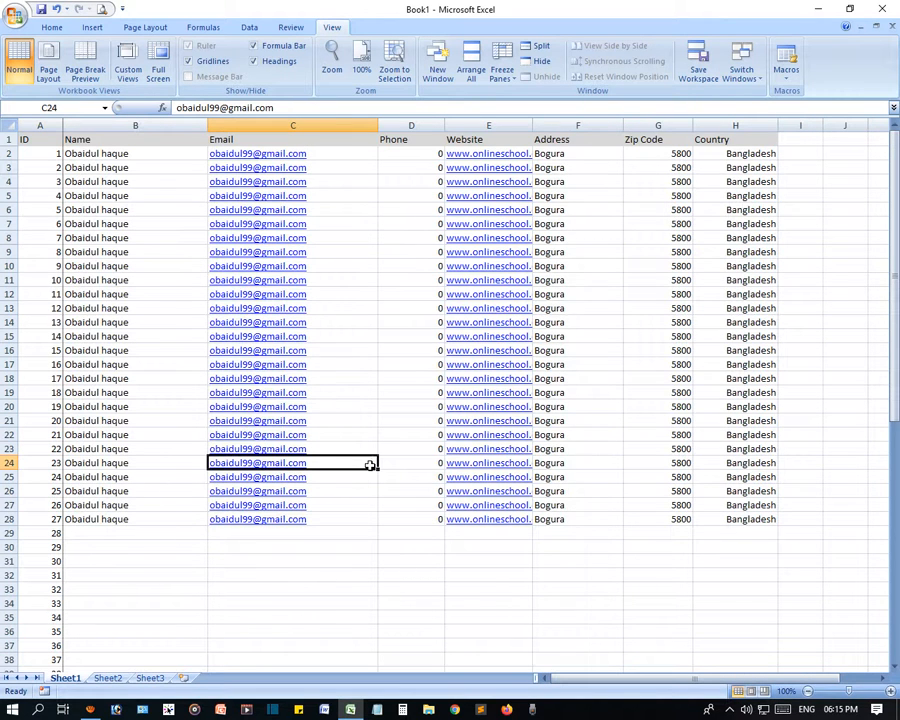
pyautogui.scroll(-8, 368, 464)
pyautogui.scroll(8, 368, 480)
pyautogui.click(118, 195)
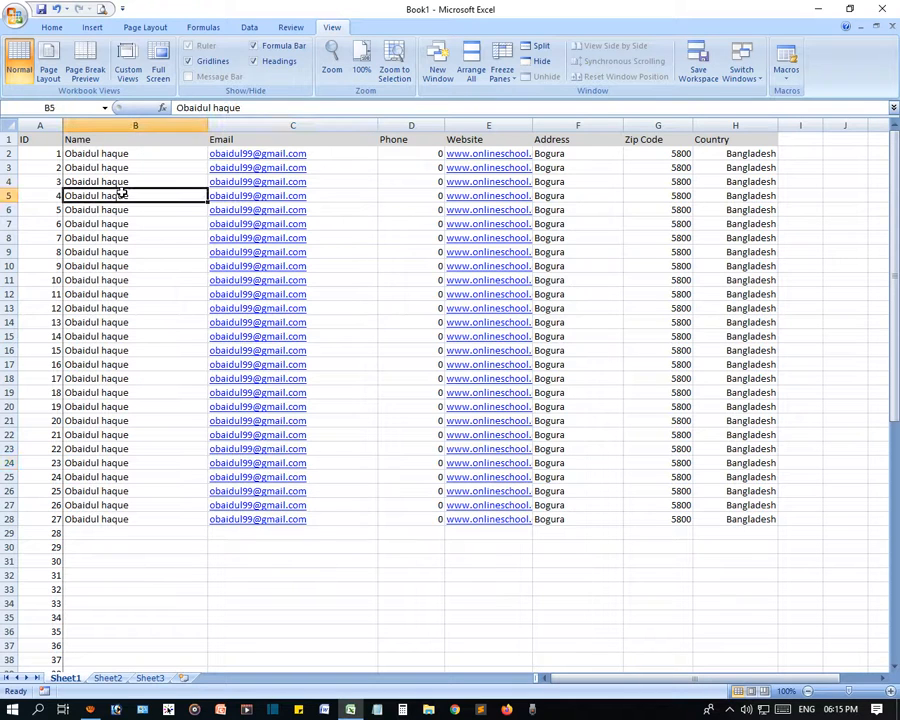
pyautogui.scroll(-8, 153, 468)
pyautogui.scroll(8, 153, 430)
pyautogui.click(724, 334)
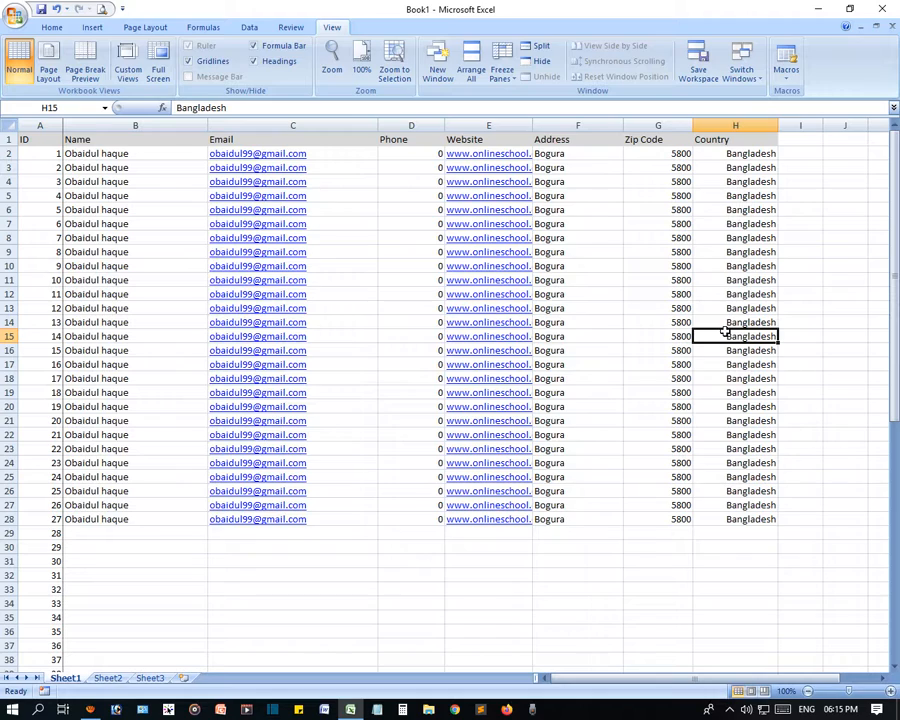